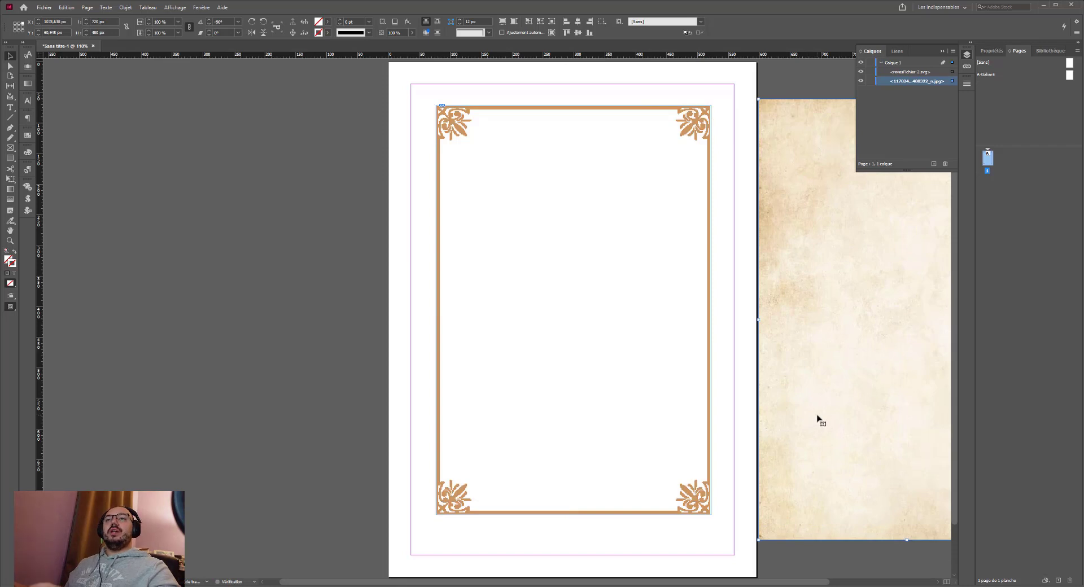
Step: Move the parchment image onto the page so it sits behind the ornate frame
key("ctrl+minus")
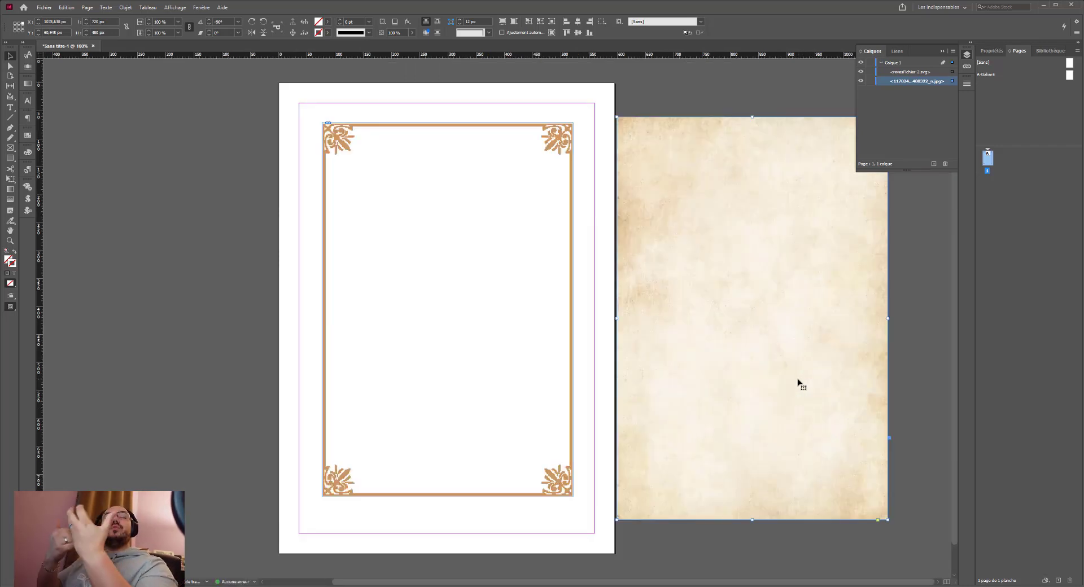
left_click_drag(803, 283, 781, 260)
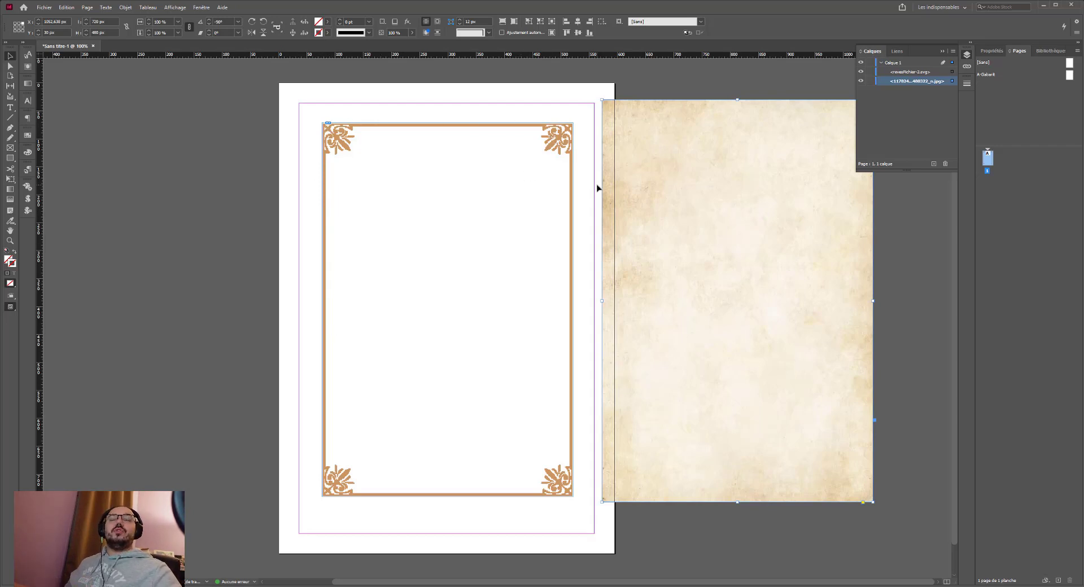
left_click_drag(693, 213, 468, 240)
mouse_move(582, 228)
left_mouse_down()
mouse_move(587, 244)
mouse_move(574, 229)
left_mouse_up()
left_click(556, 129)
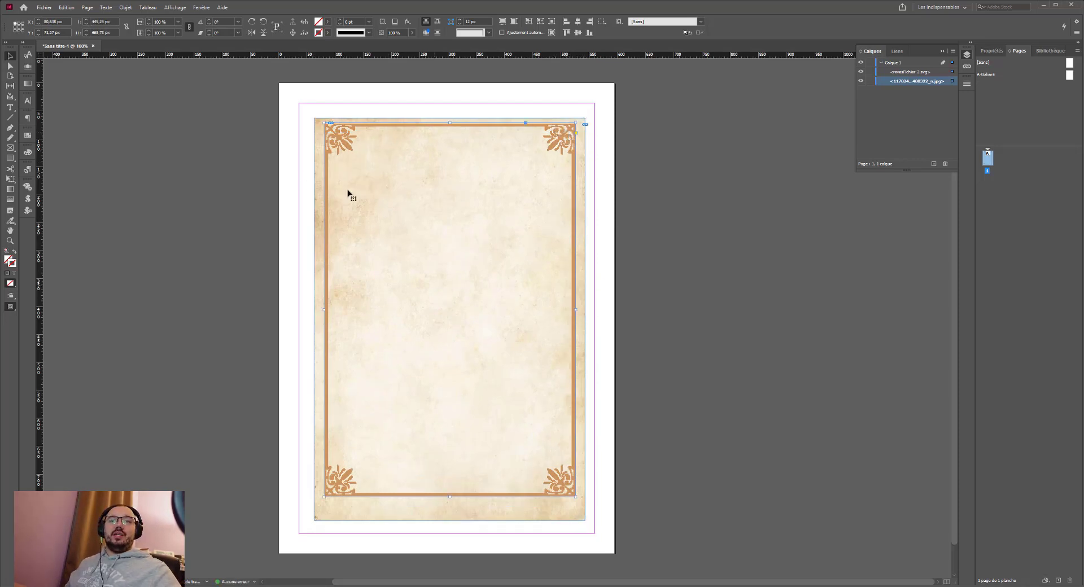
left_click(353, 523)
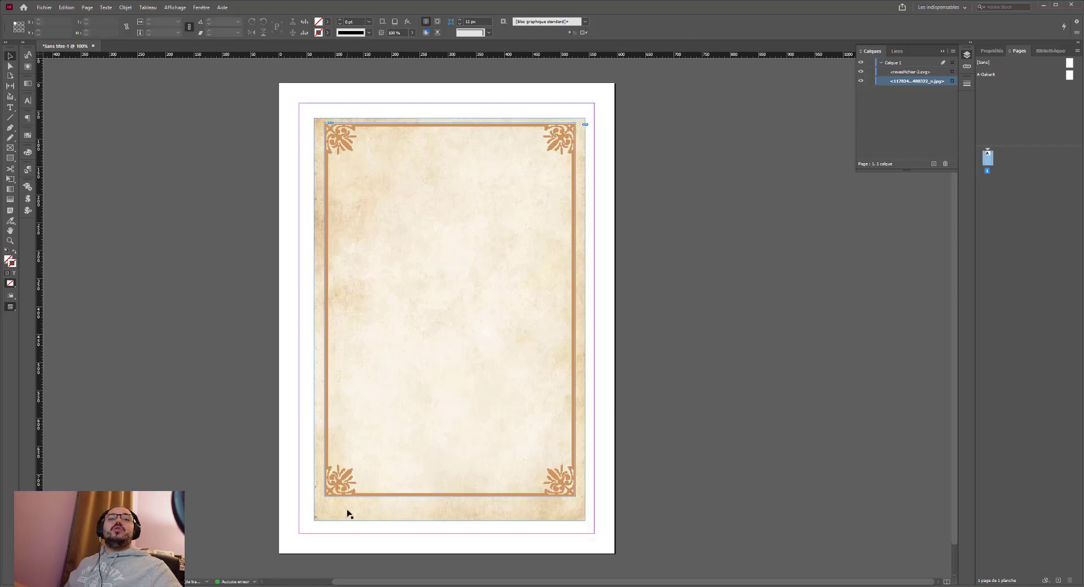
left_click(343, 521)
left_click(229, 544)
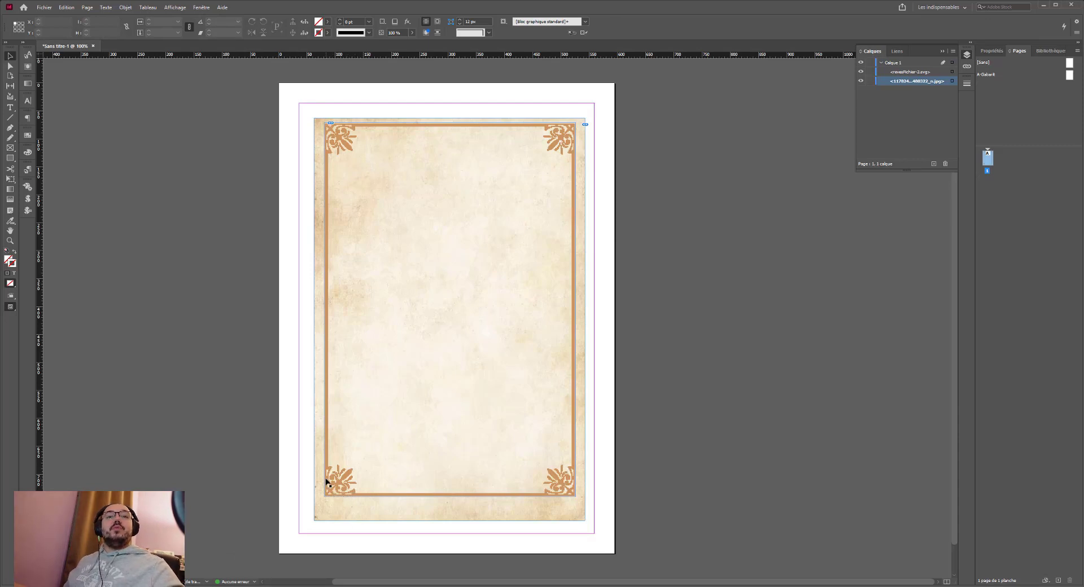
Step: Reposition the ornate frame so it is centred over the parchment, at about X 79.76 px, Y 95 px
mouse_move(438, 395)
left_mouse_down()
mouse_move(695, 406)
mouse_move(648, 390)
mouse_move(425, 398)
left_mouse_up()
key("ctrl+equal")
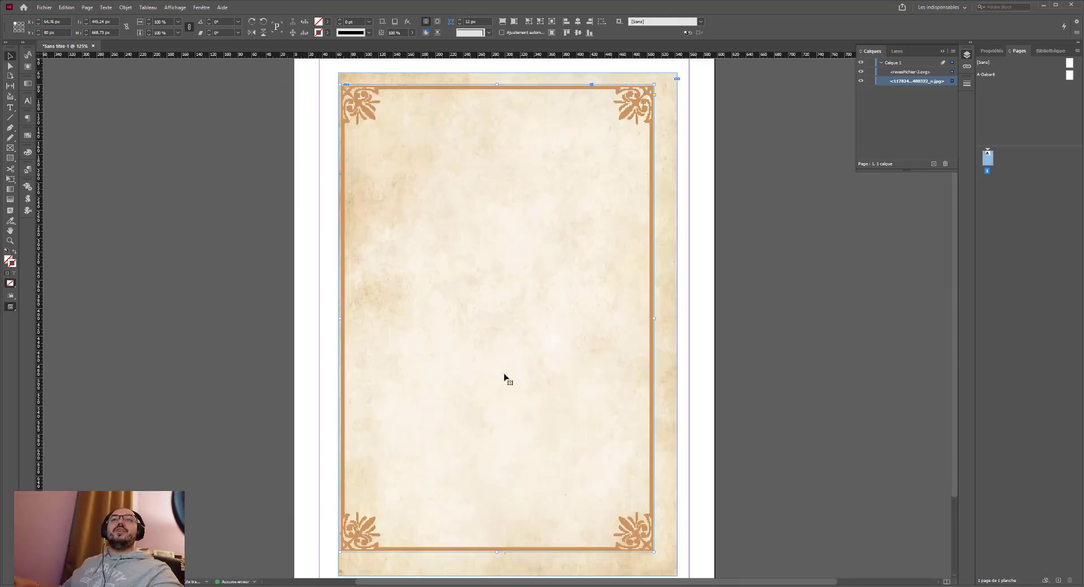
key("ctrl+minus")
left_click_drag(532, 226, 546, 272)
left_click_drag(488, 240, 483, 202)
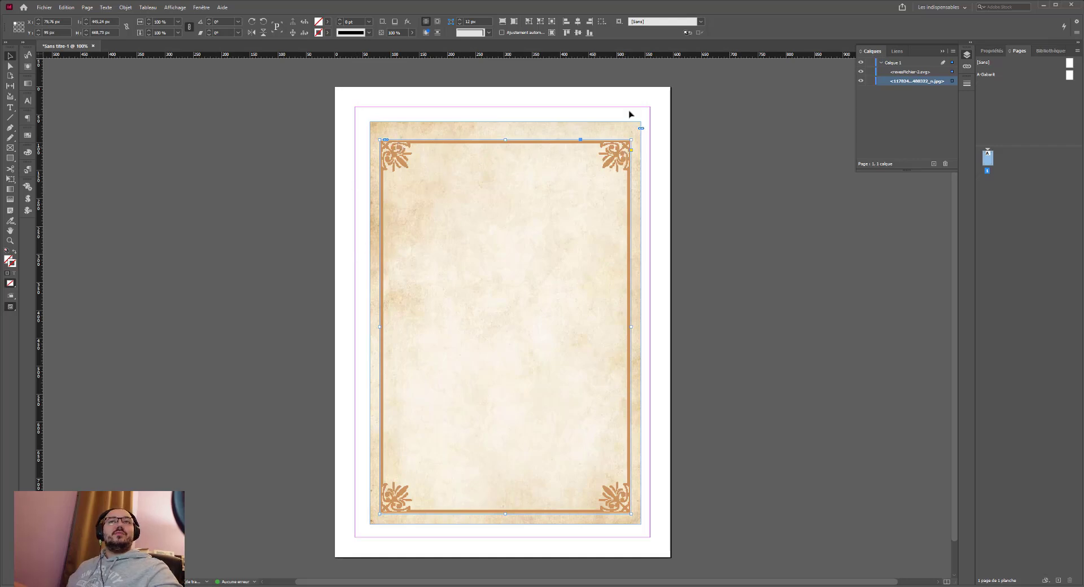
Step: Move the parchment image off the page to the pasteboard on its right side and lock the ornate frame
left_click_drag(591, 137, 741, 168)
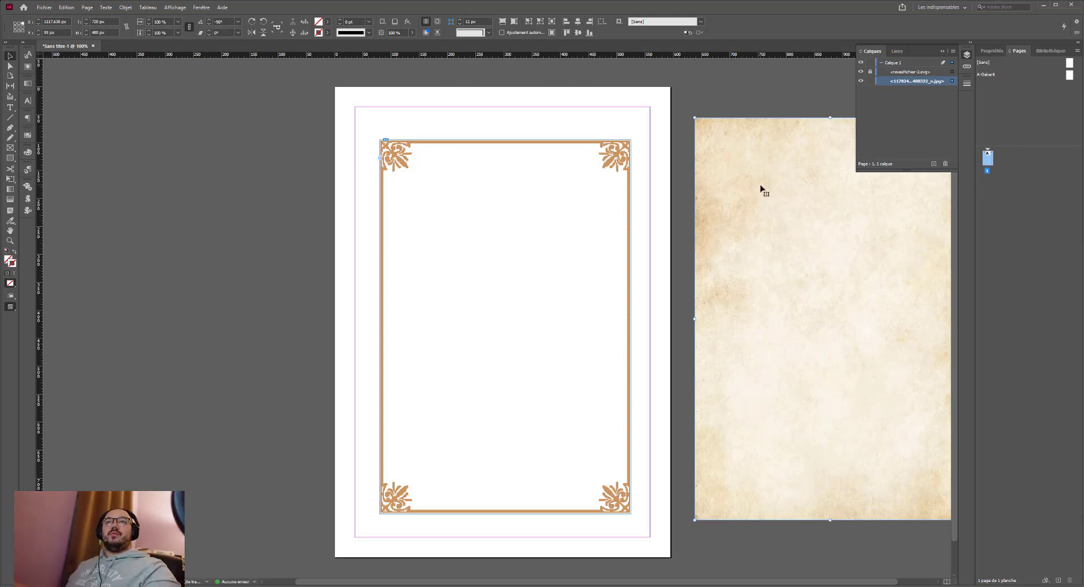
left_click_drag(763, 186, 753, 221)
key("ctrl+equal")
left_click_drag(597, 177, 815, 217)
left_click_drag(741, 234, 768, 227)
Step: Draw a rectangle about 442 by 664 px matching the frame's outline and place it beneath the frame in the layer order
left_click(10, 159)
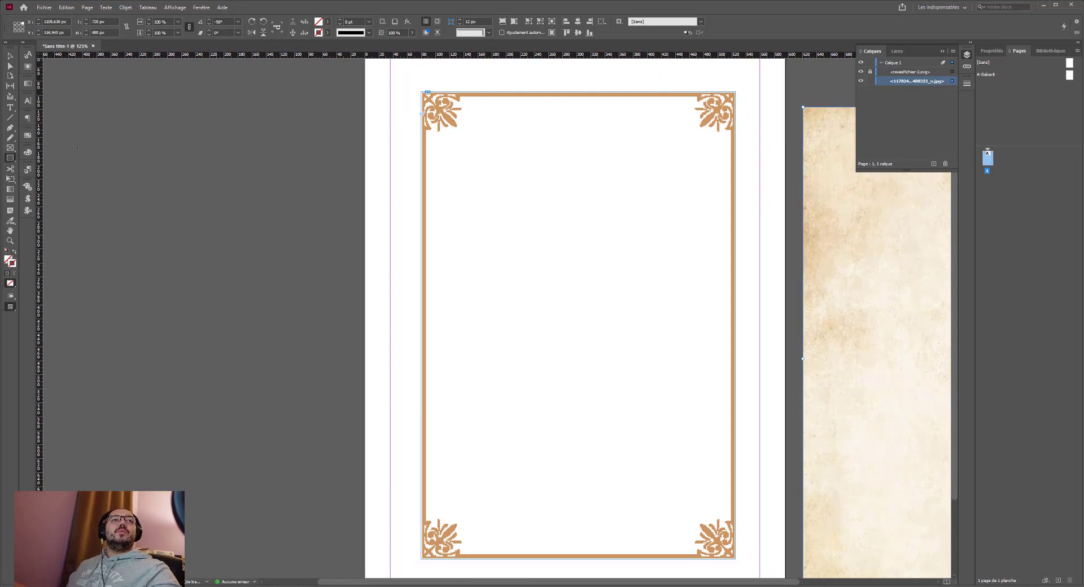
left_click_drag(422, 92, 735, 558)
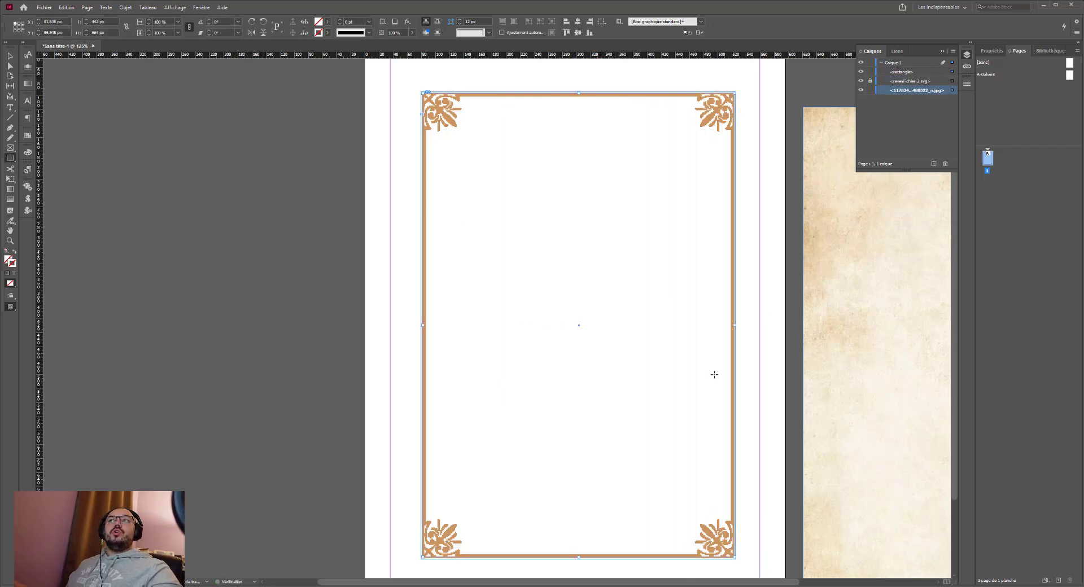
left_click(897, 74)
left_click_drag(911, 75, 912, 85)
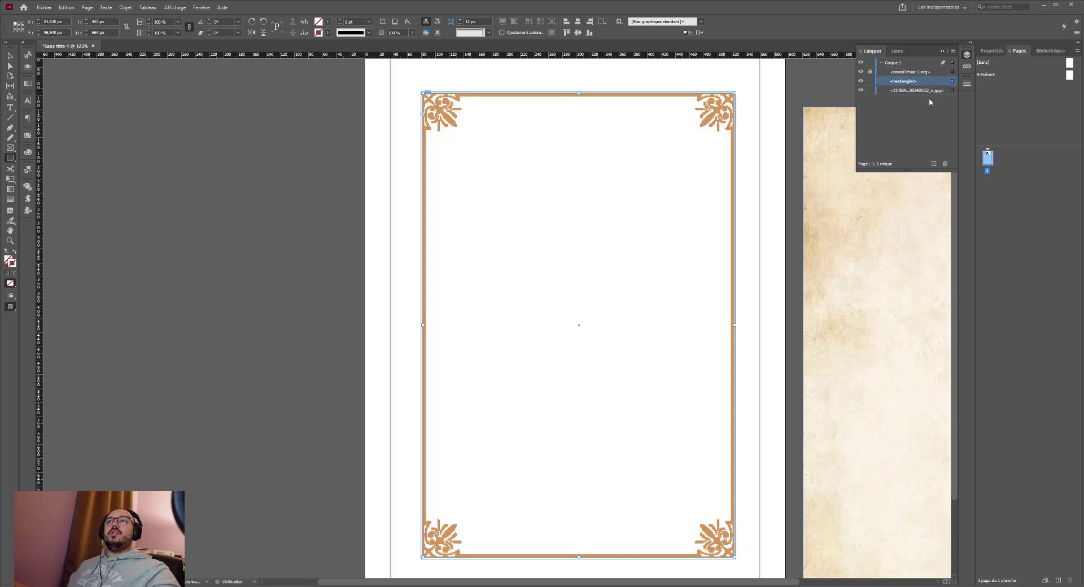
Step: Cut the parchment image from the pasteboard
left_click(845, 241)
key("Escape")
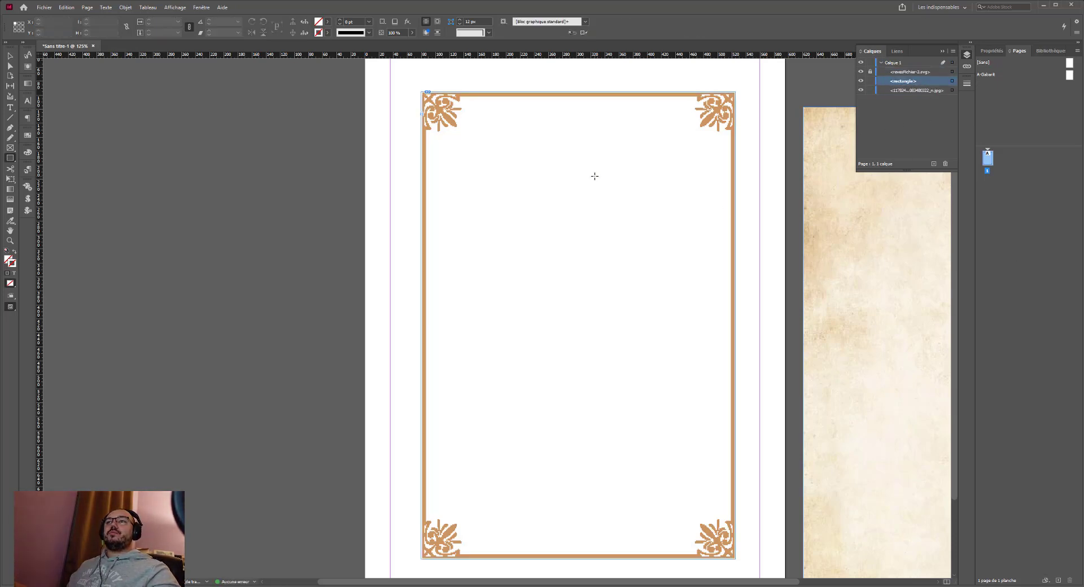
left_click(10, 56)
left_click(837, 237)
key("Delete")
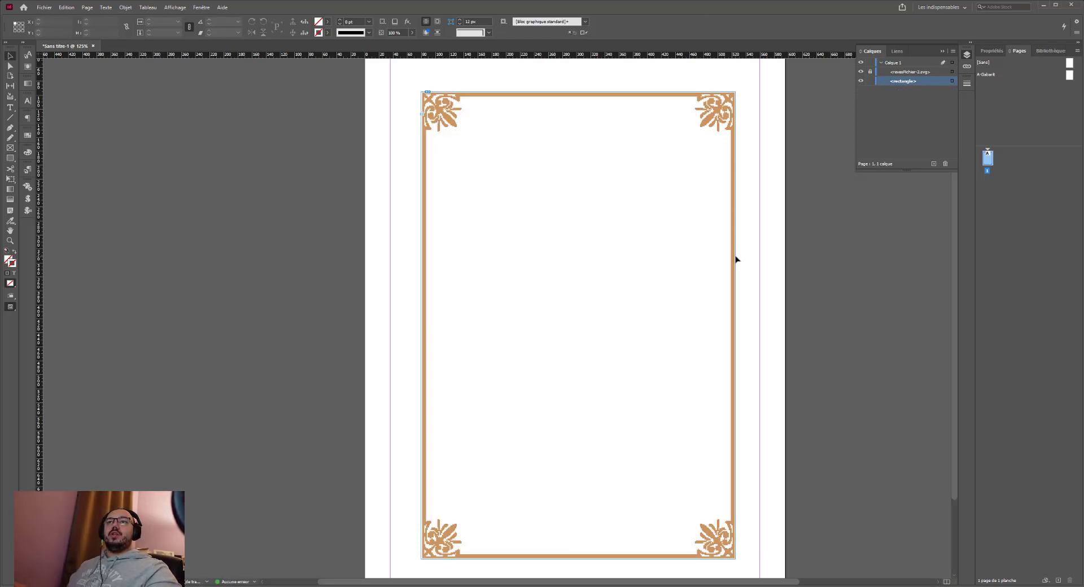
Step: Paste the cut parchment image inside the rectangle behind the ornate frame
left_click(616, 322)
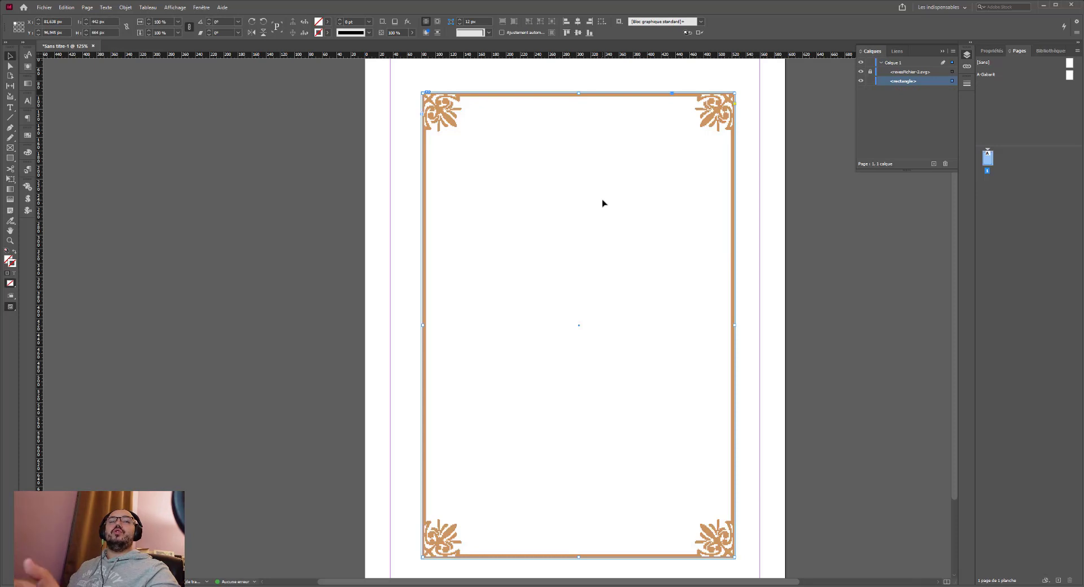
left_click_drag(734, 326, 734, 325)
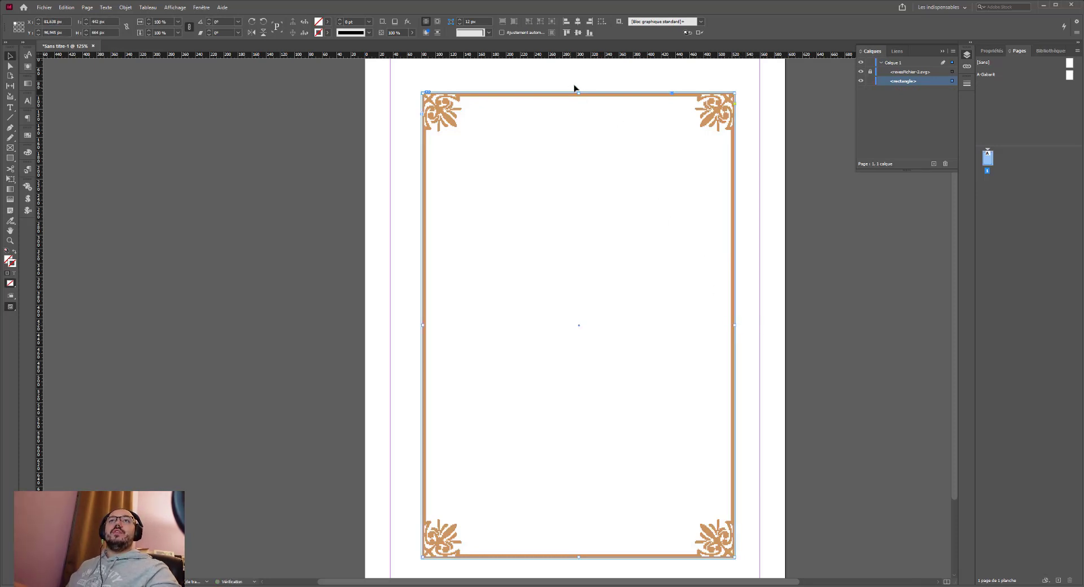
right_click(611, 306)
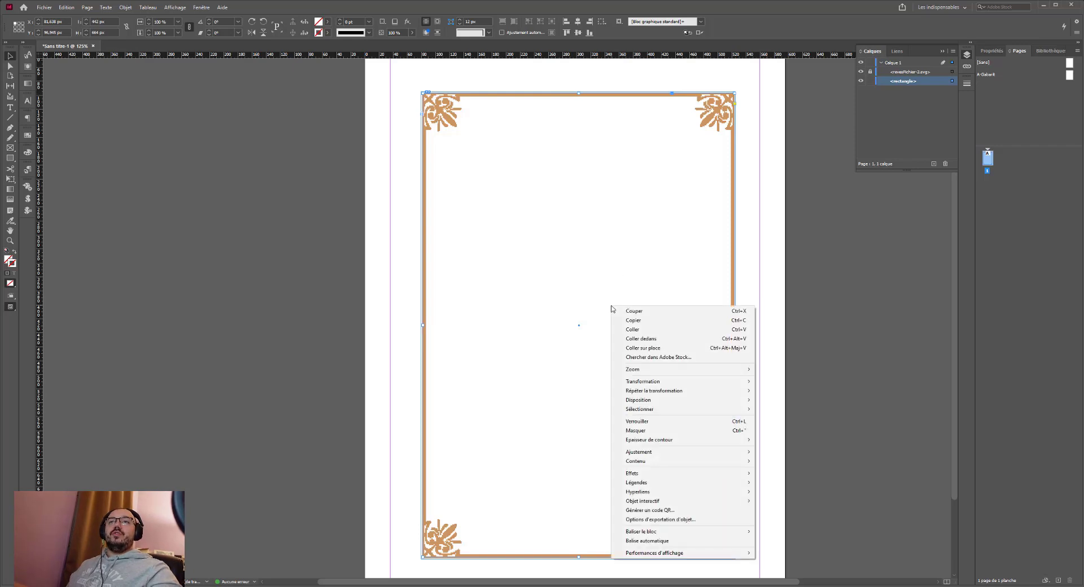
left_click(641, 339)
Step: Examine up close how the parchment's edges fit against the frame's borders and lower-right corner
left_click(379, 303)
key("ctrl+equal")
key("ctrl+equal")
key("ctrl+equal")
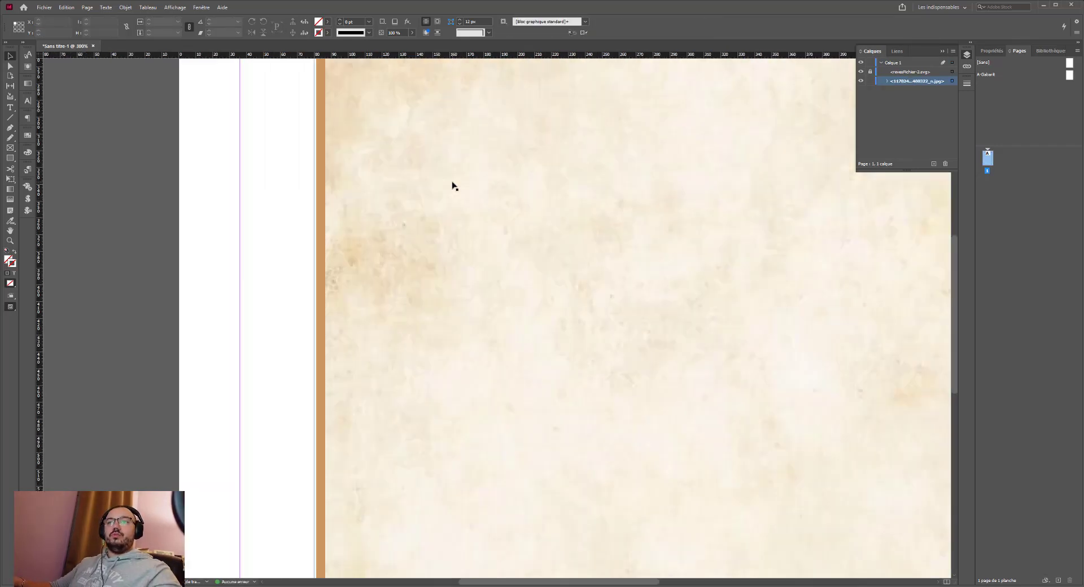
left_click_drag(353, 340, 566, 242)
mouse_move(573, 559)
left_mouse_down()
mouse_move(503, 345)
mouse_move(479, 219)
left_mouse_up()
left_click_drag(585, 309, 370, 372)
left_click_drag(696, 298, 504, 337)
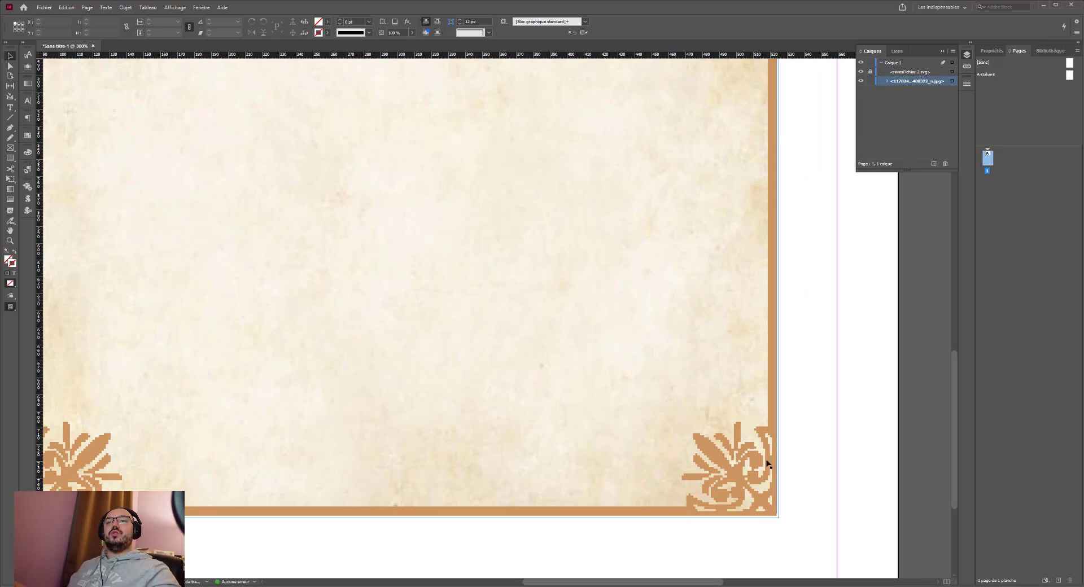
Step: Select the parchment nested in the rectangle, try cropping it inward from its lower-right corner, and undo the crop
left_click(723, 361)
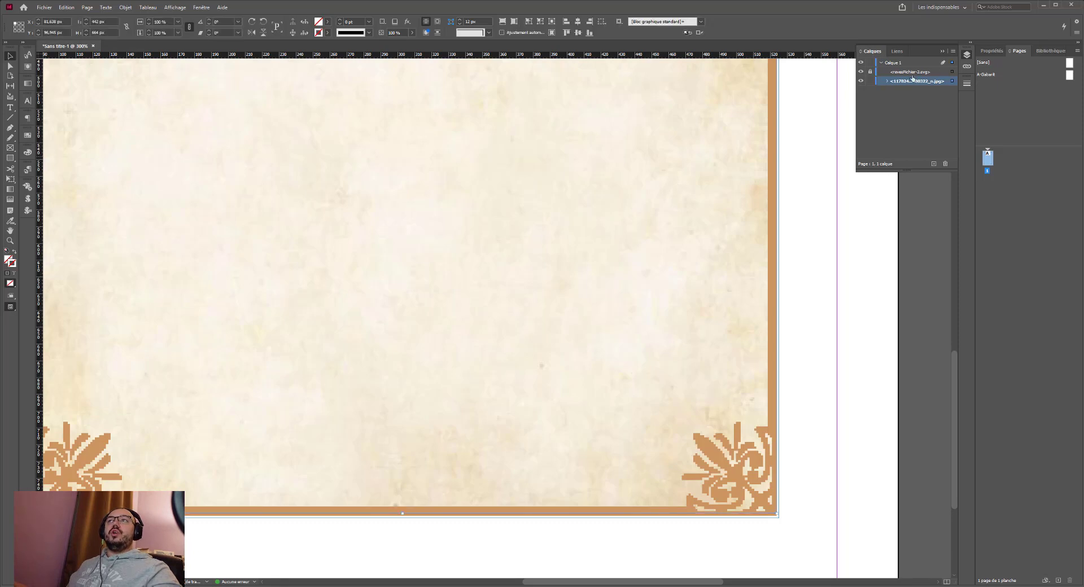
left_click(886, 82)
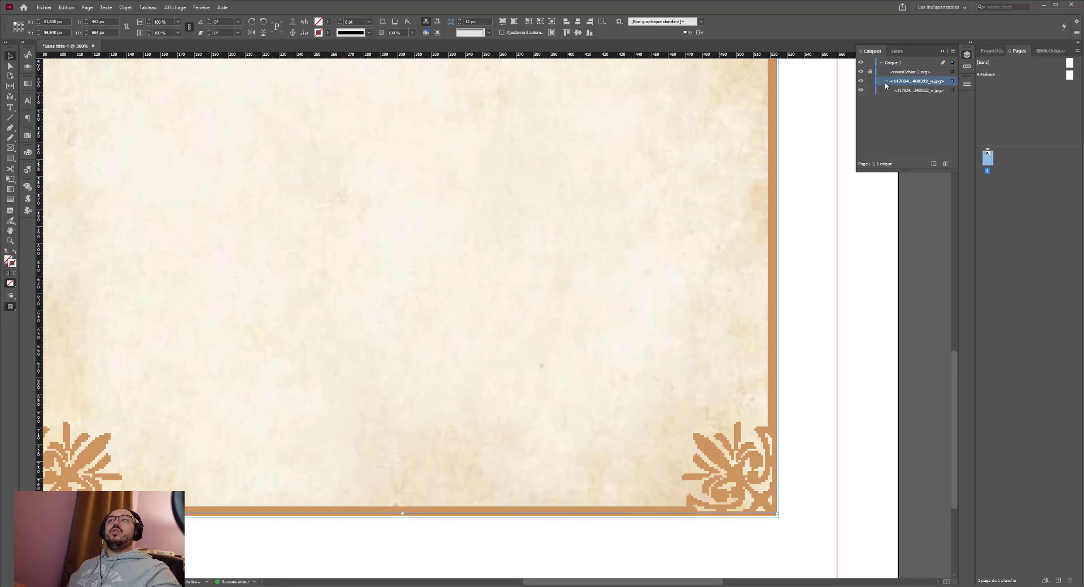
left_click(921, 90)
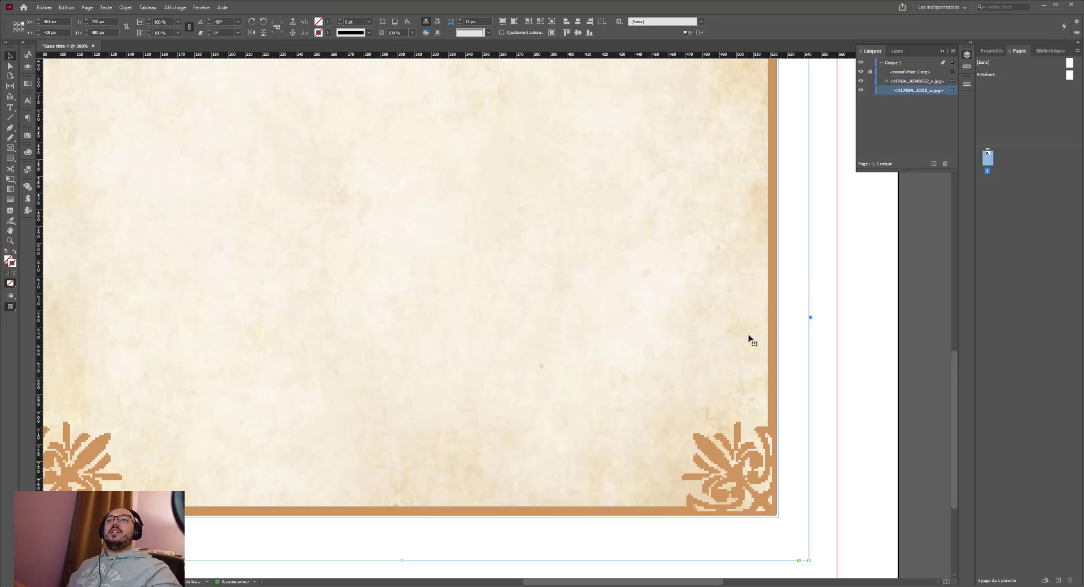
left_click_drag(810, 560, 740, 487)
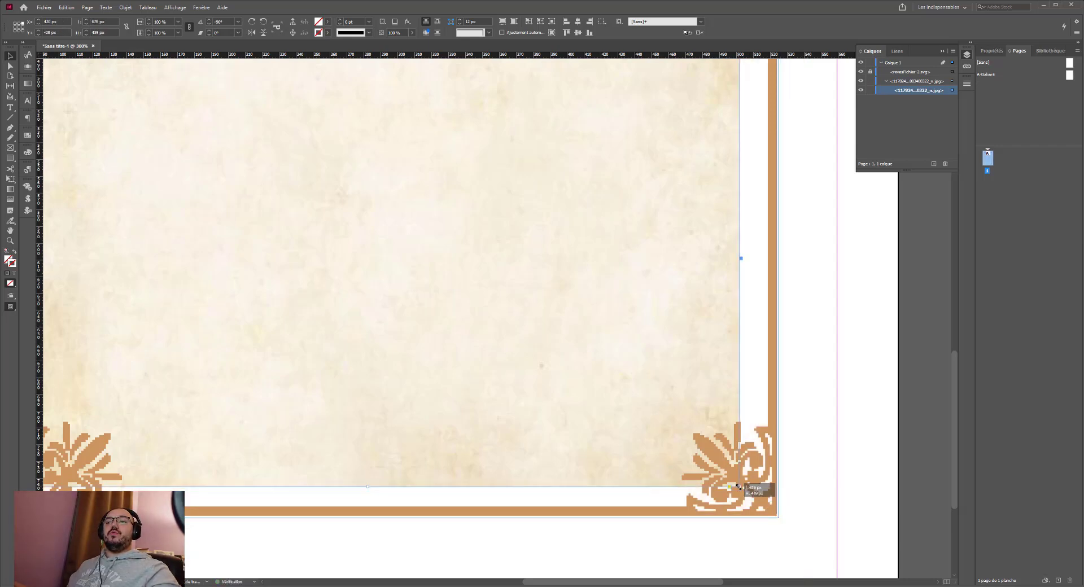
key("ctrl+z")
key("ctrl+z")
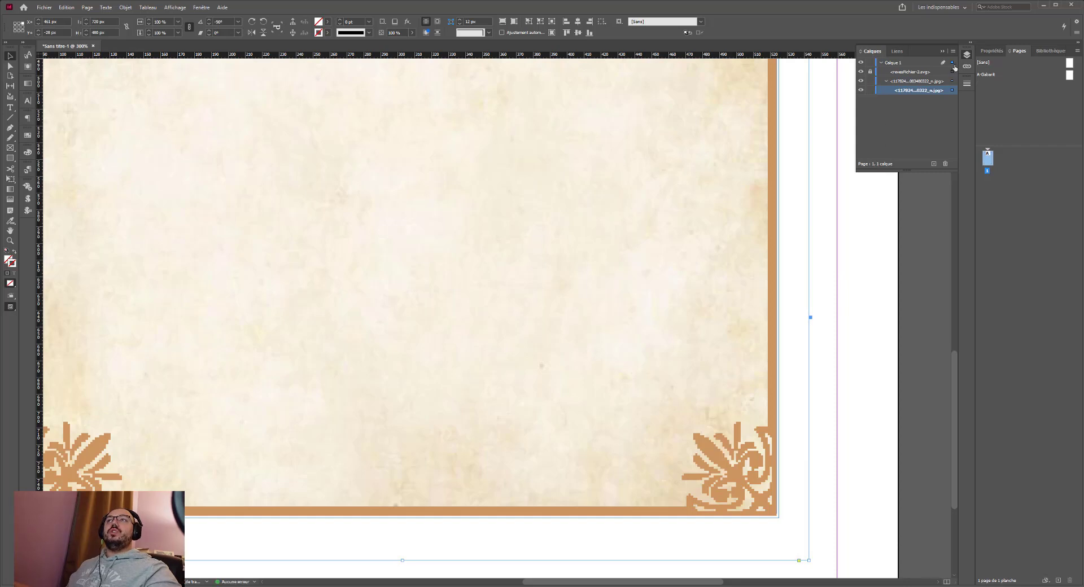
Step: Undo pasting the parchment into the rectangle
key("Escape")
left_click_drag(775, 512, 762, 426)
key("ctrl+z")
key("ctrl+z")
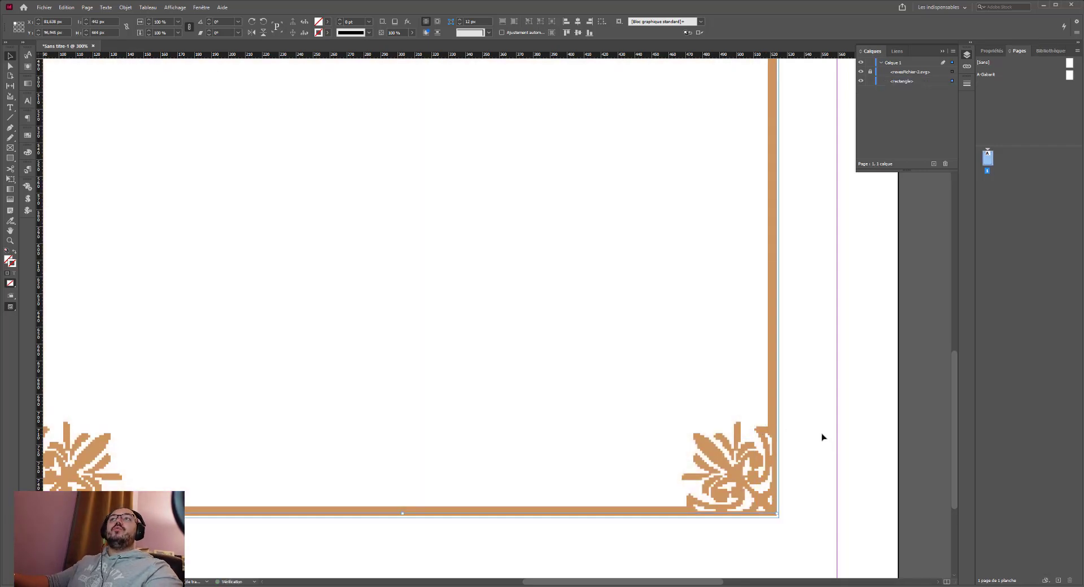
Step: Undo the parchment's removal and the rectangle's reordering, and delete the rectangle
left_click(720, 382)
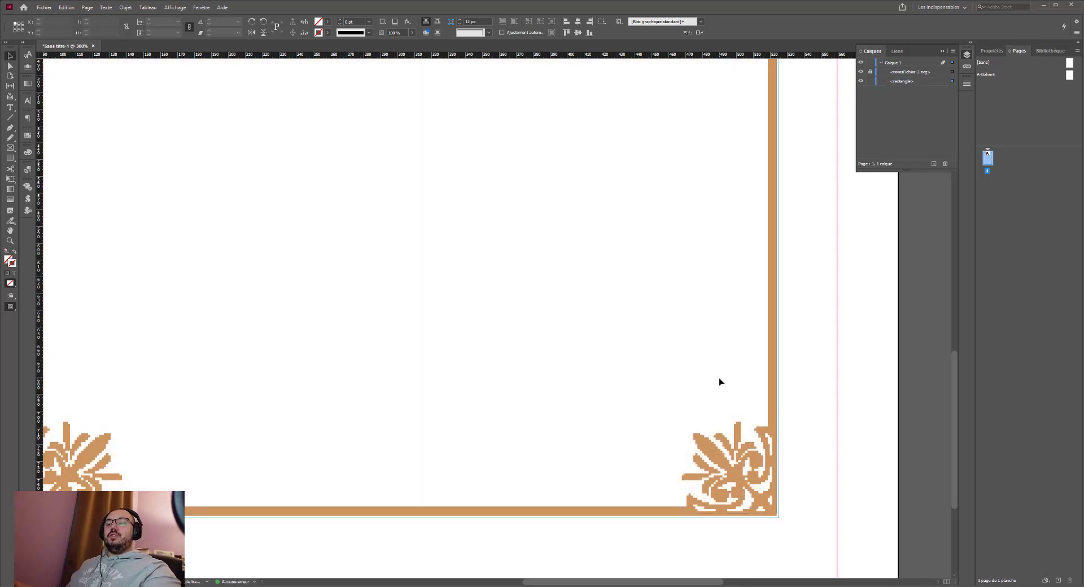
key("ctrl+e")
key("Escape")
key("ctrl+z")
key("ctrl+z")
key("ctrl+minus")
key("ctrl+minus")
key("ctrl+minus")
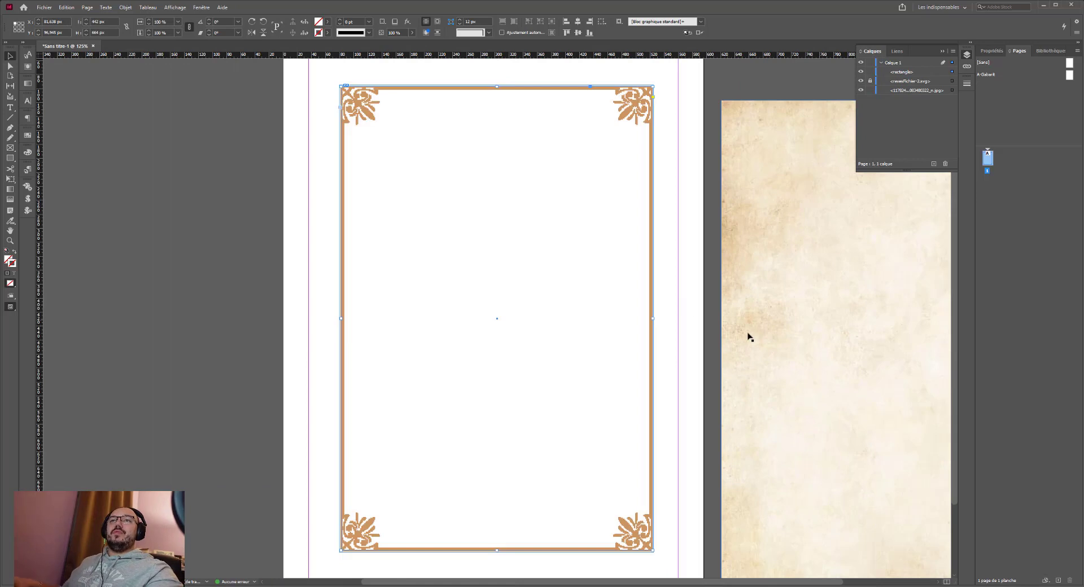
left_click(902, 74)
left_click(945, 164)
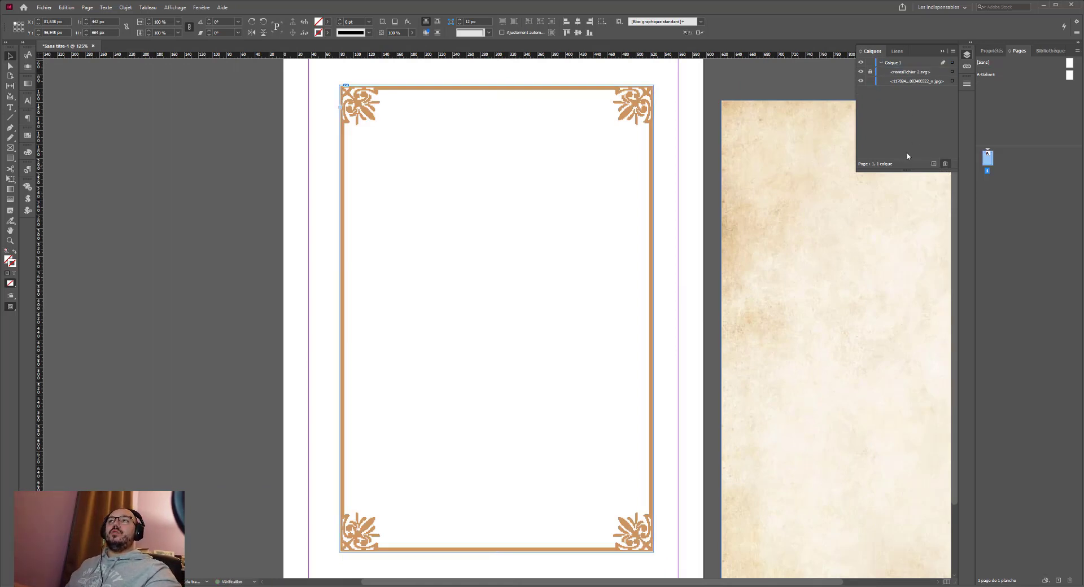
Step: Switch to preview mode and start a Pen tool path on the left border, just below the upper-left corner ornament
left_click(10, 127)
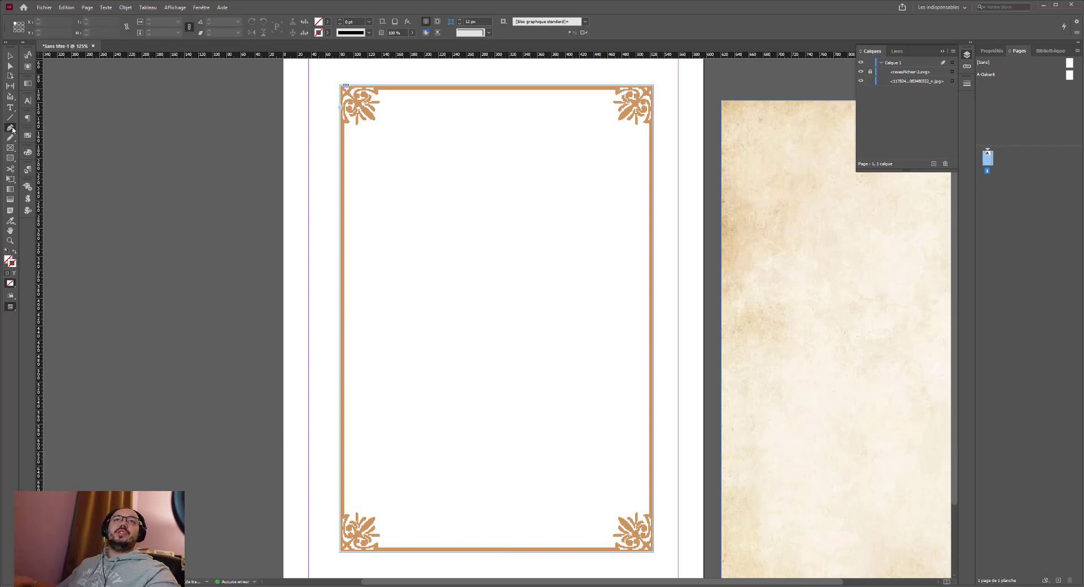
key("ctrl+equal")
key("ctrl+equal")
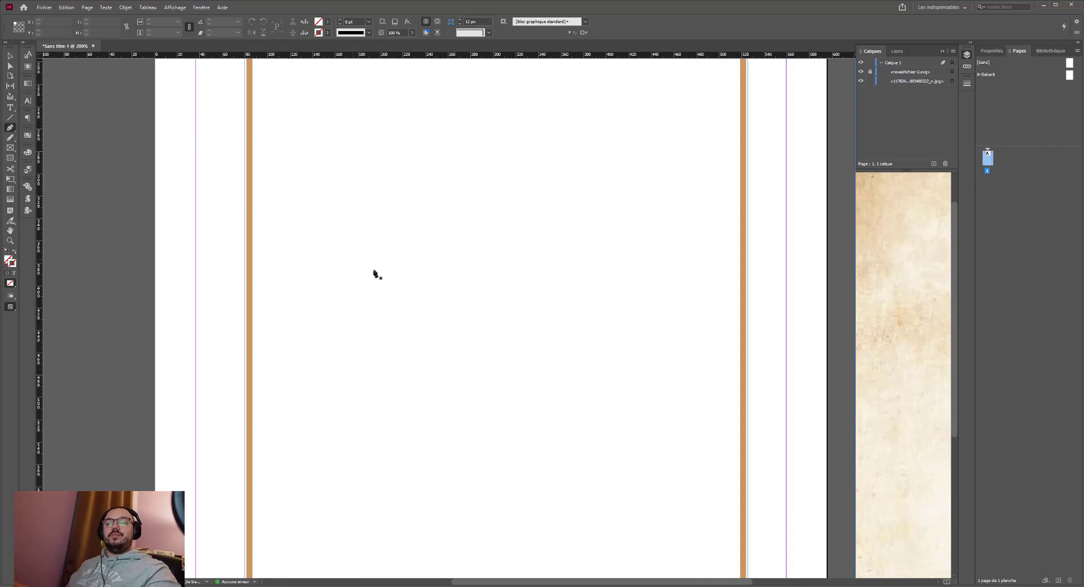
key("w")
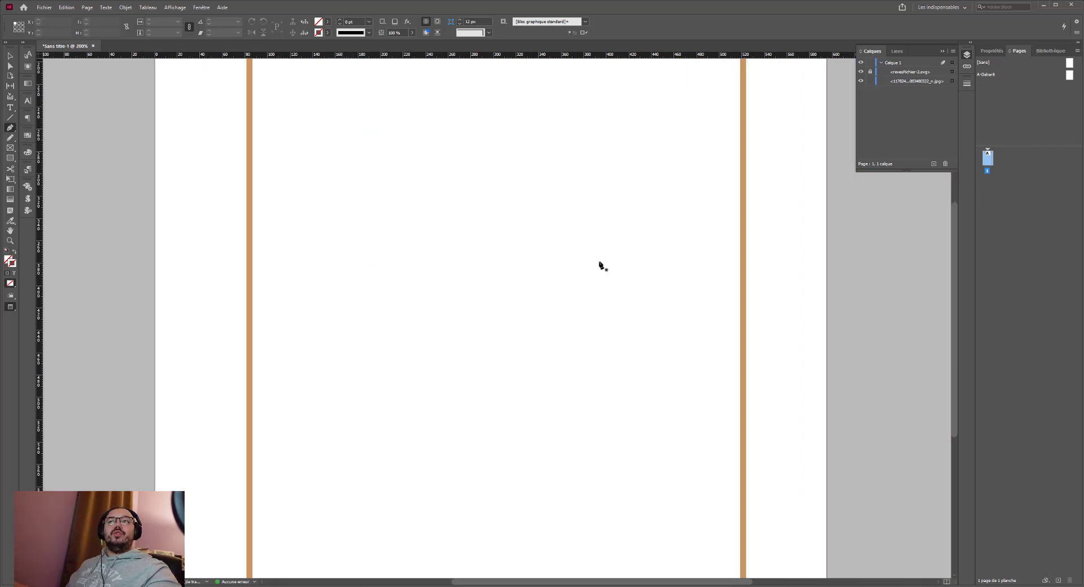
left_click_drag(674, 304, 659, 382)
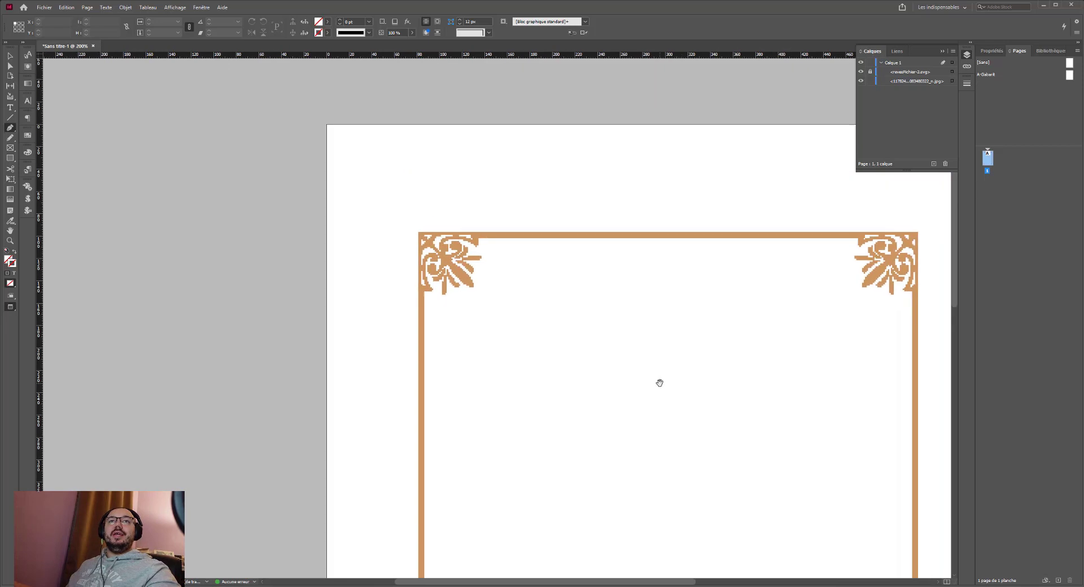
key("ctrl+equal")
left_click_drag(429, 215, 531, 221)
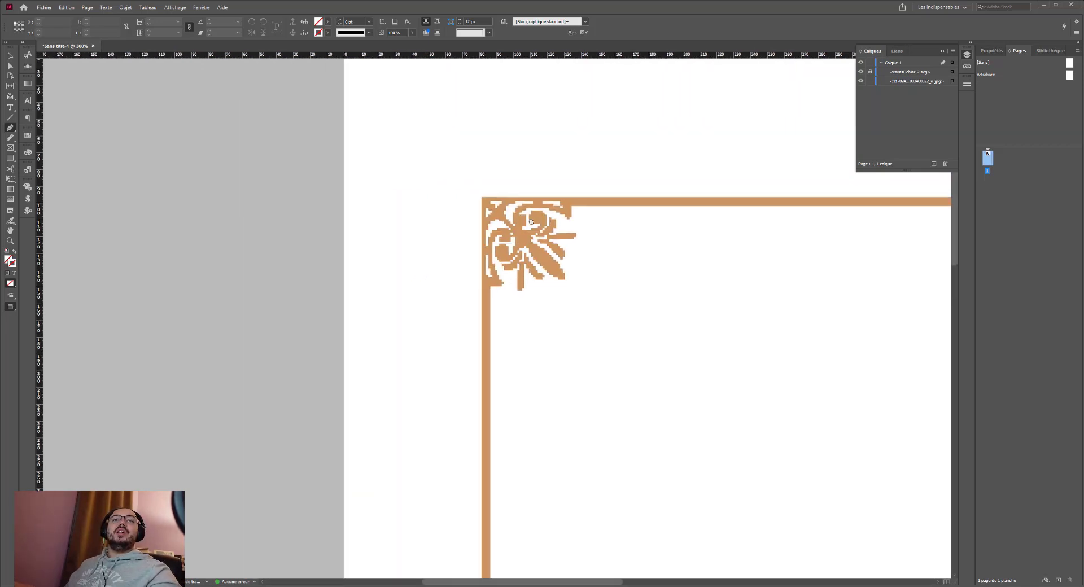
left_click(485, 284)
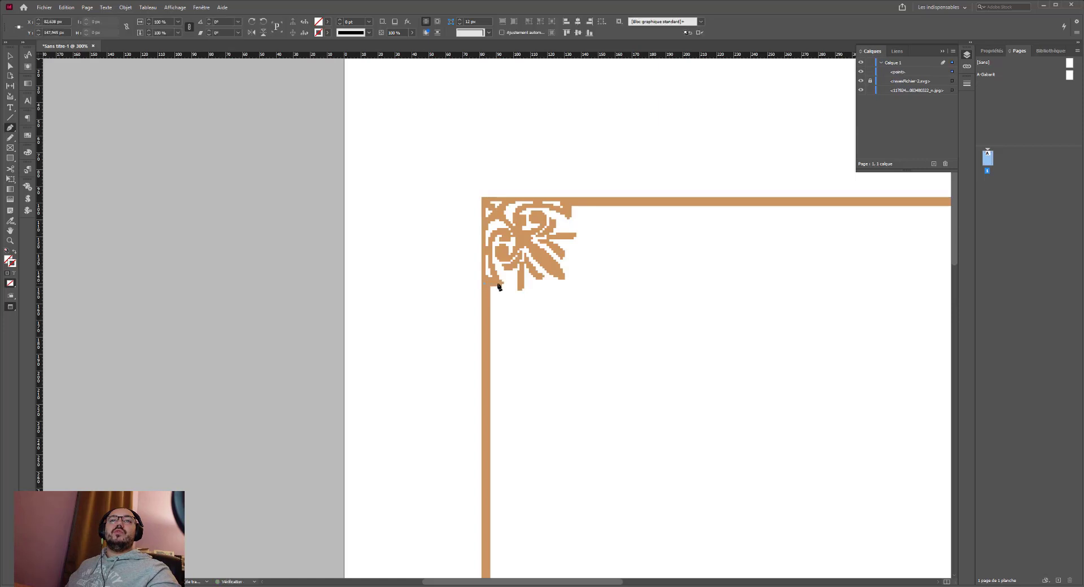
Step: Trace the path through the upper-left corner ornament, following its scrolls up to its end at the top border
left_click(491, 243)
left_click_drag(495, 229, 521, 243)
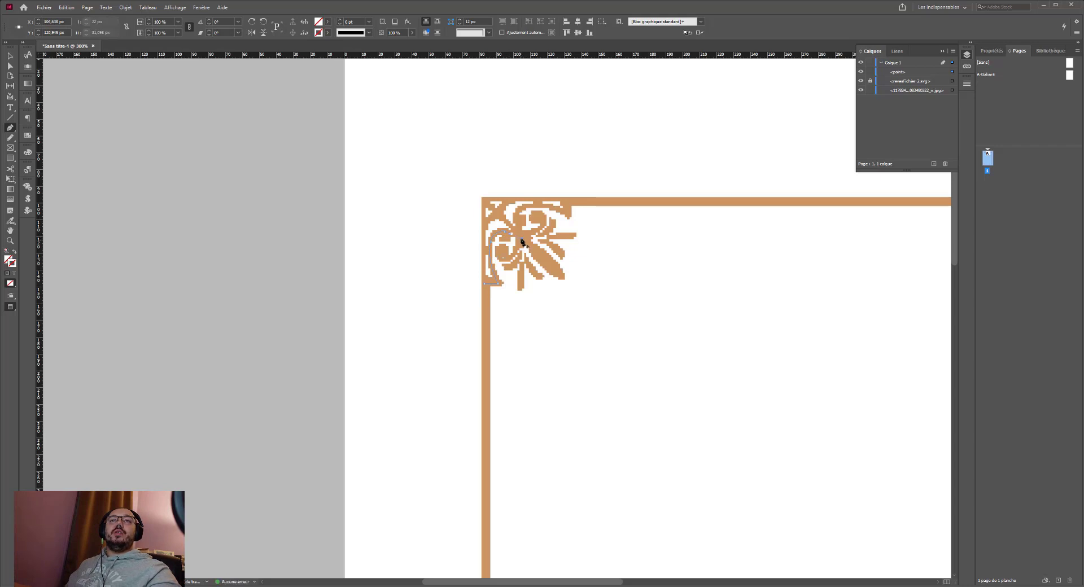
left_click(515, 212)
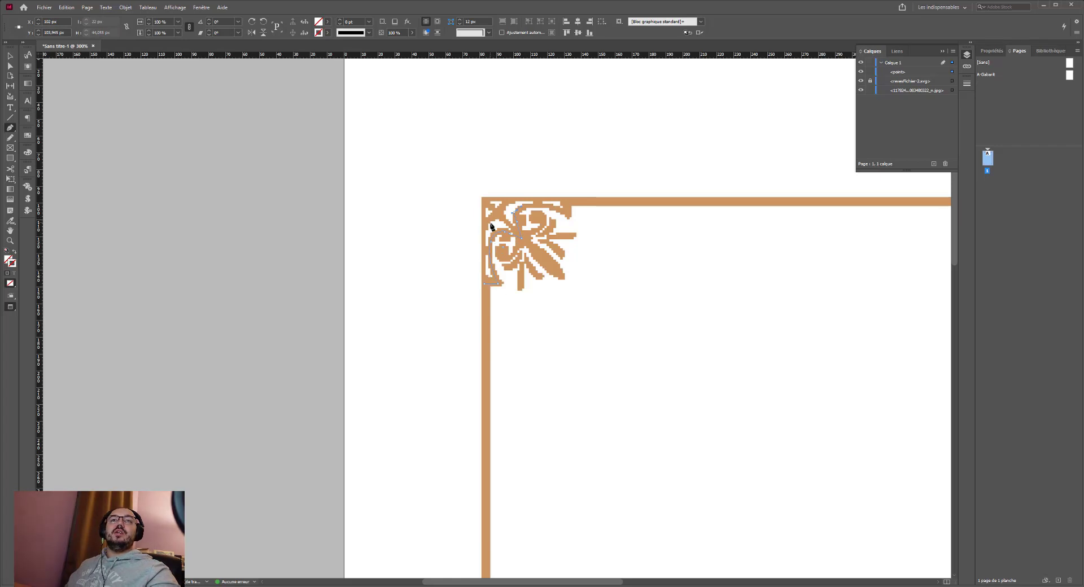
left_click_drag(538, 204, 569, 219)
Step: Extend the path along the top border and through the scrolls of the upper-right corner ornament
left_click_drag(654, 219, 266, 247)
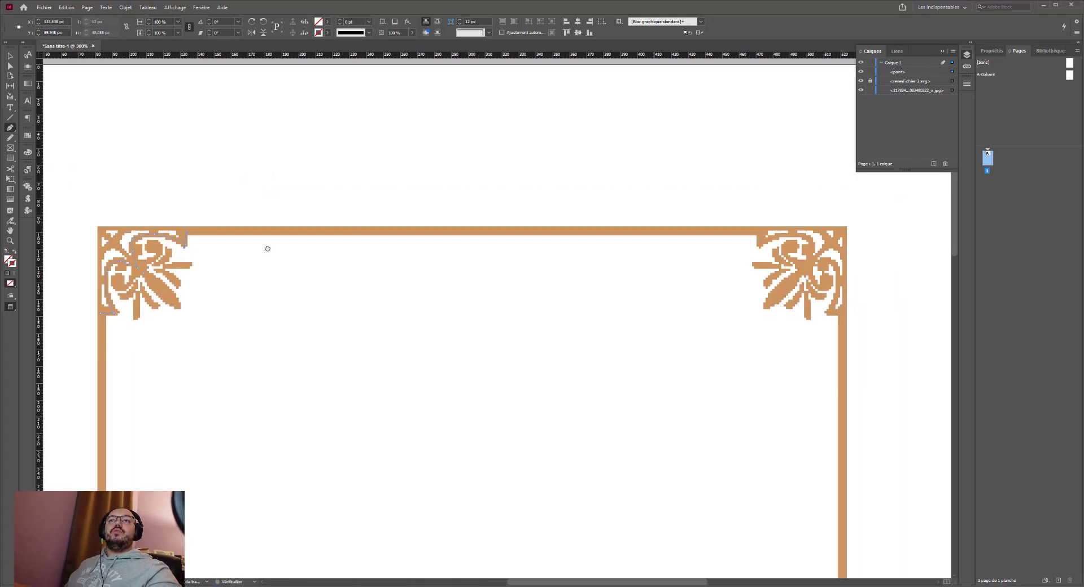
left_click(757, 233)
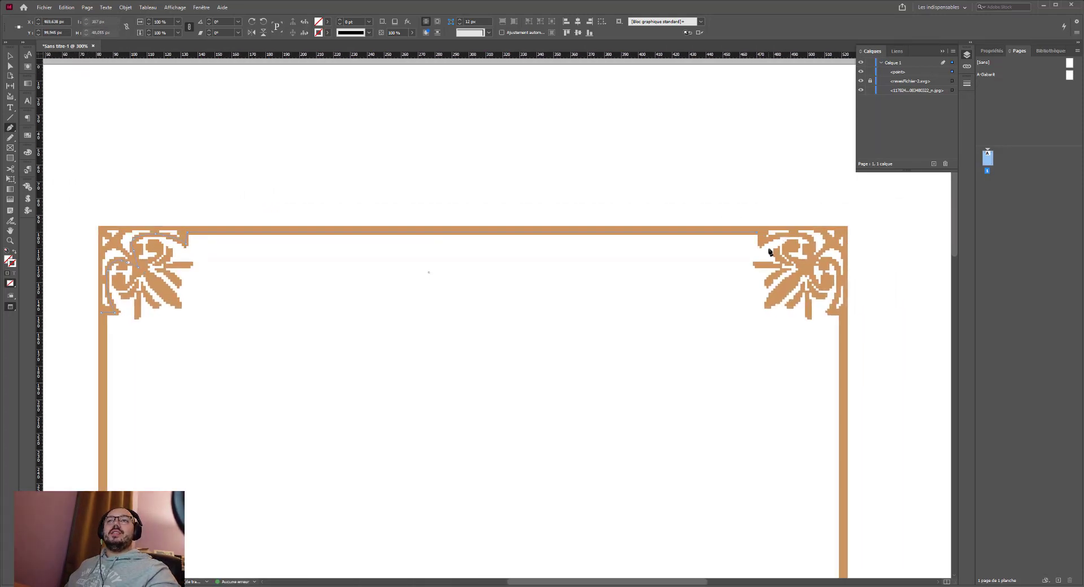
left_click(763, 242)
left_click(808, 240)
left_click_drag(812, 248, 812, 259)
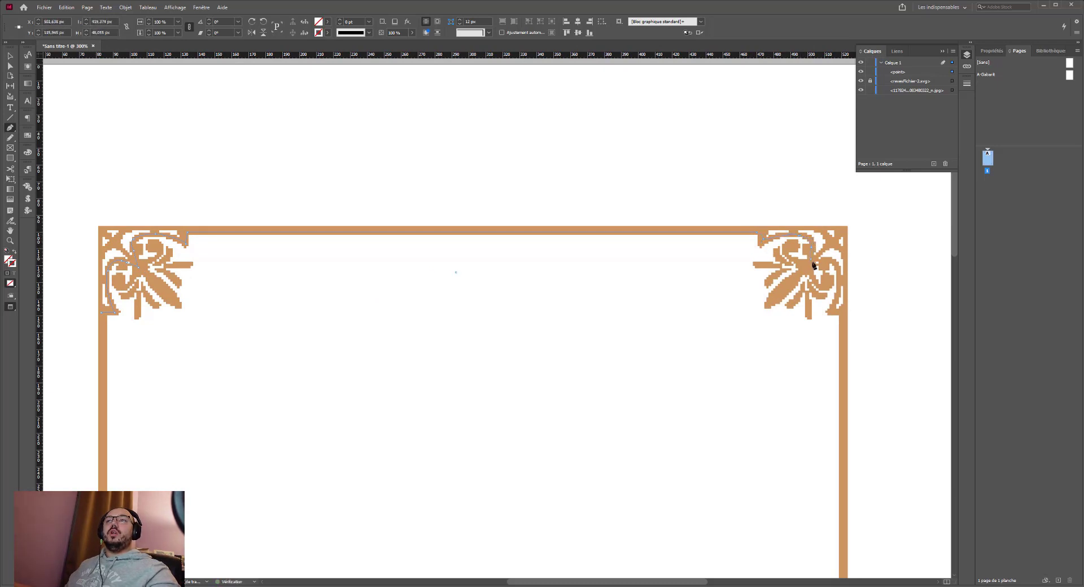
left_click(826, 264)
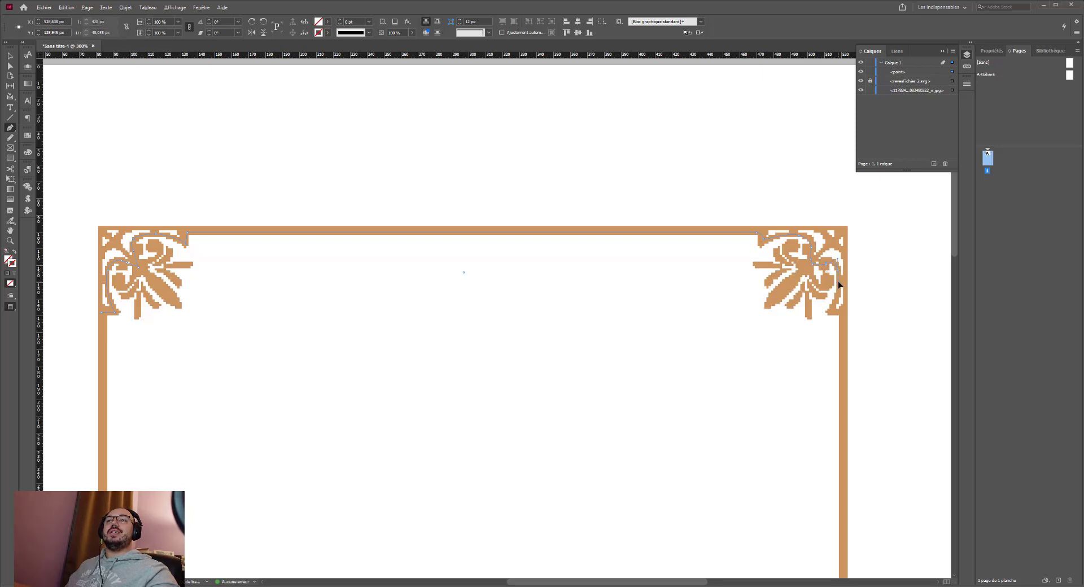
Step: Continue the path down the right border to the top of the lower-right corner ornament
left_click_drag(845, 283, 786, 65)
left_click_drag(780, 230, 779, 213)
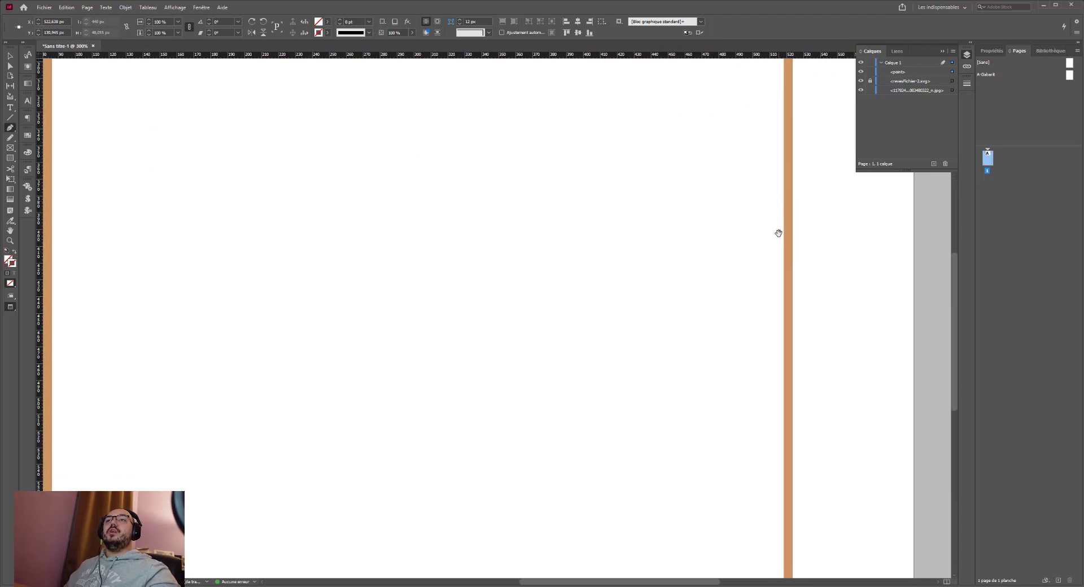
left_click_drag(796, 252, 755, 237)
left_click_drag(747, 333, 762, 165)
left_click_drag(764, 317, 758, 171)
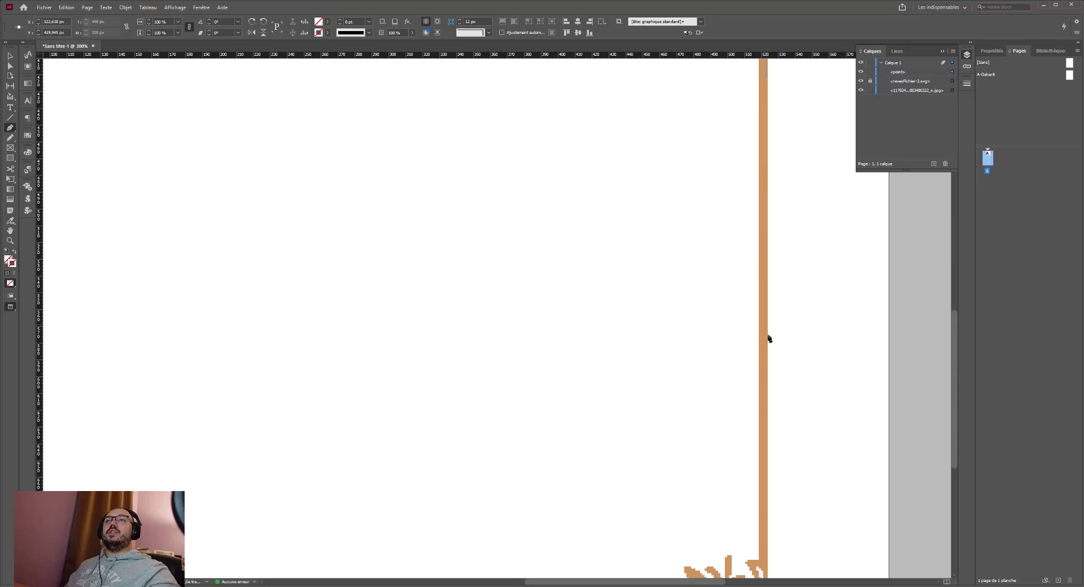
left_click(767, 397)
left_click_drag(781, 461, 790, 259)
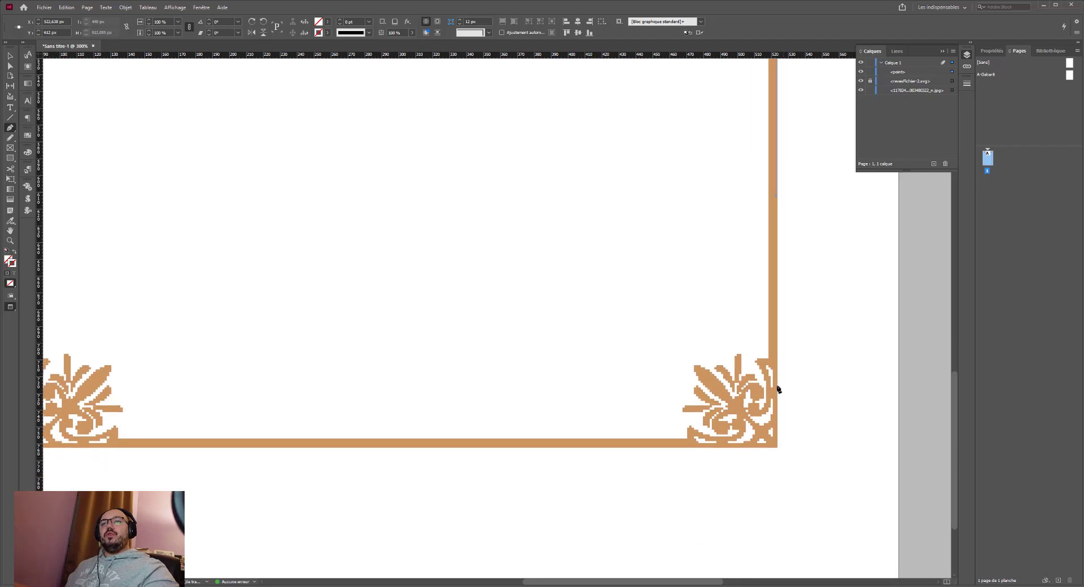
left_click(774, 354)
Step: Trace the path around the outer curve and upper scroll of the lower-right ornament to its centre
left_click(764, 364)
left_click(768, 386)
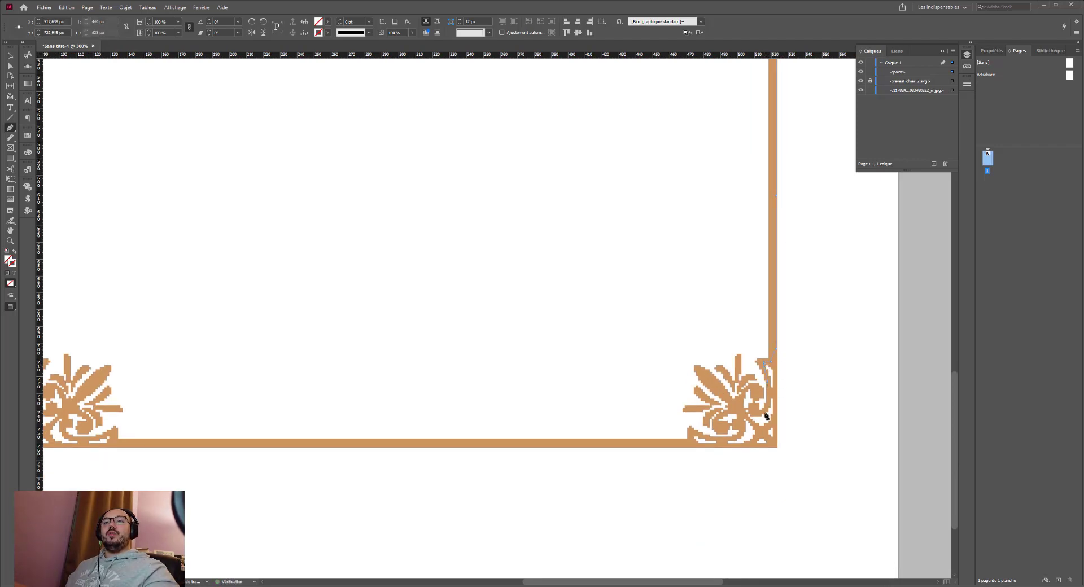
left_click(760, 415)
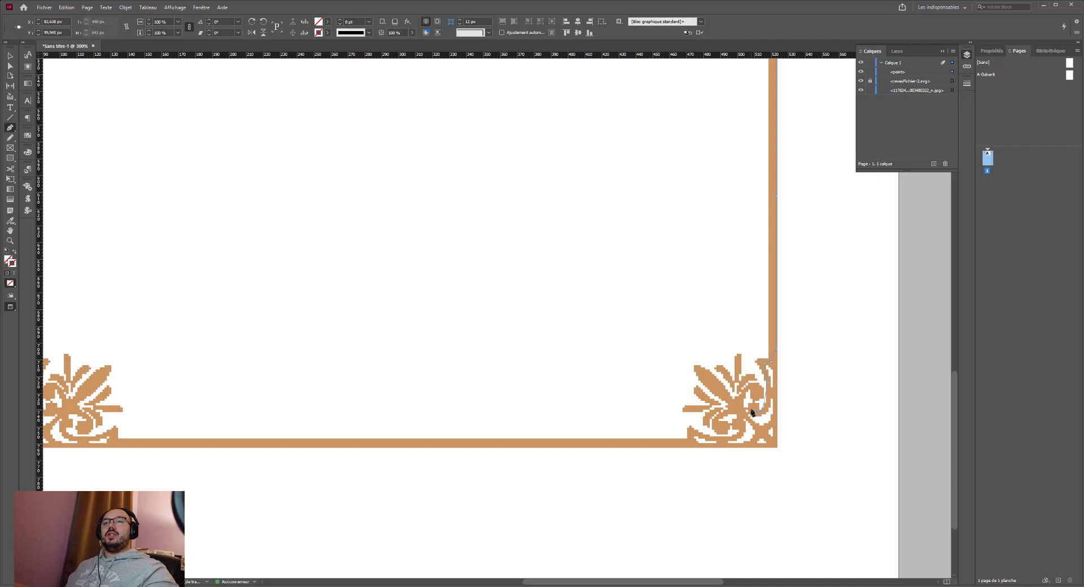
left_click(750, 391)
left_click(750, 388)
left_click(743, 393)
left_click(741, 400)
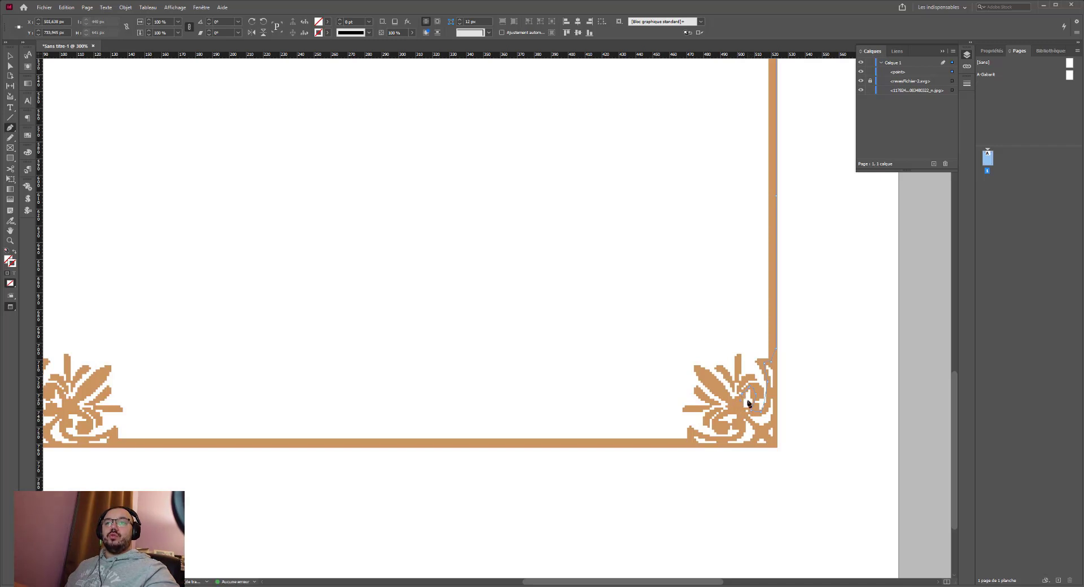
left_click(738, 405)
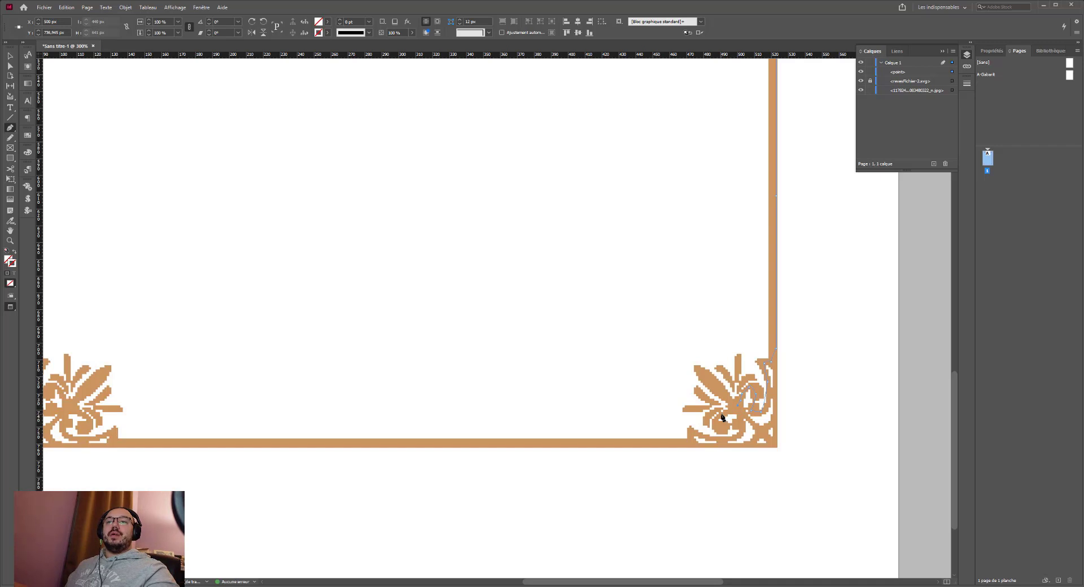
Step: Trace the path around the lower scroll of the lower-right ornament and out onto the bottom border
left_click(730, 412)
left_click(719, 419)
left_click(717, 426)
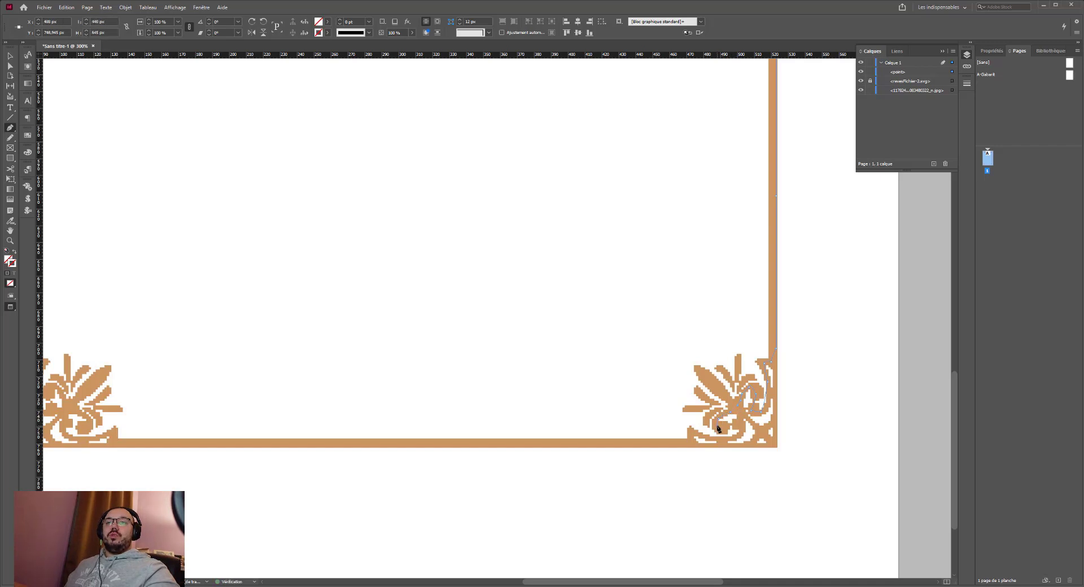
left_click(718, 427)
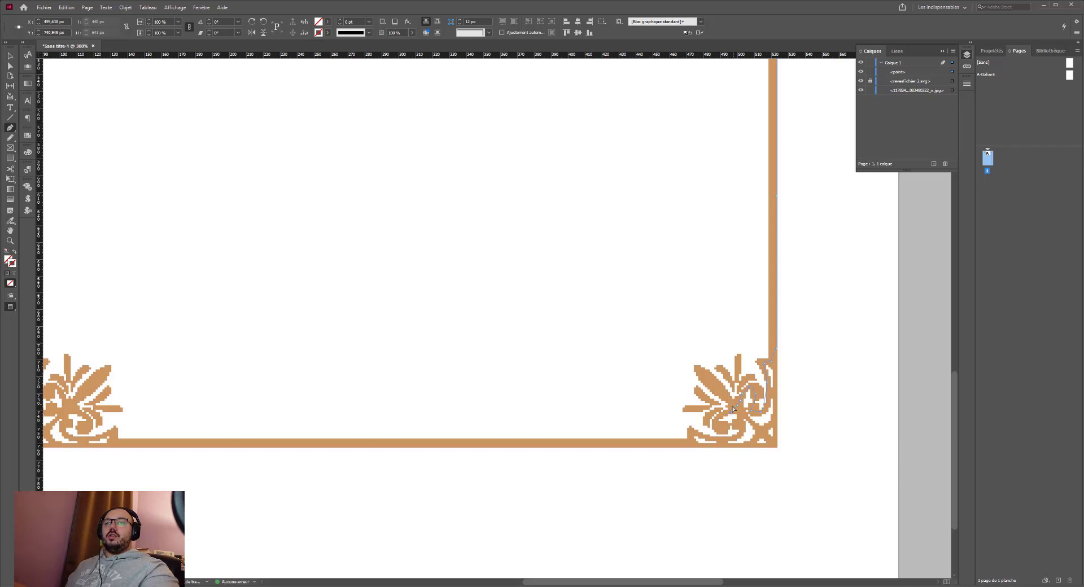
left_click(713, 426)
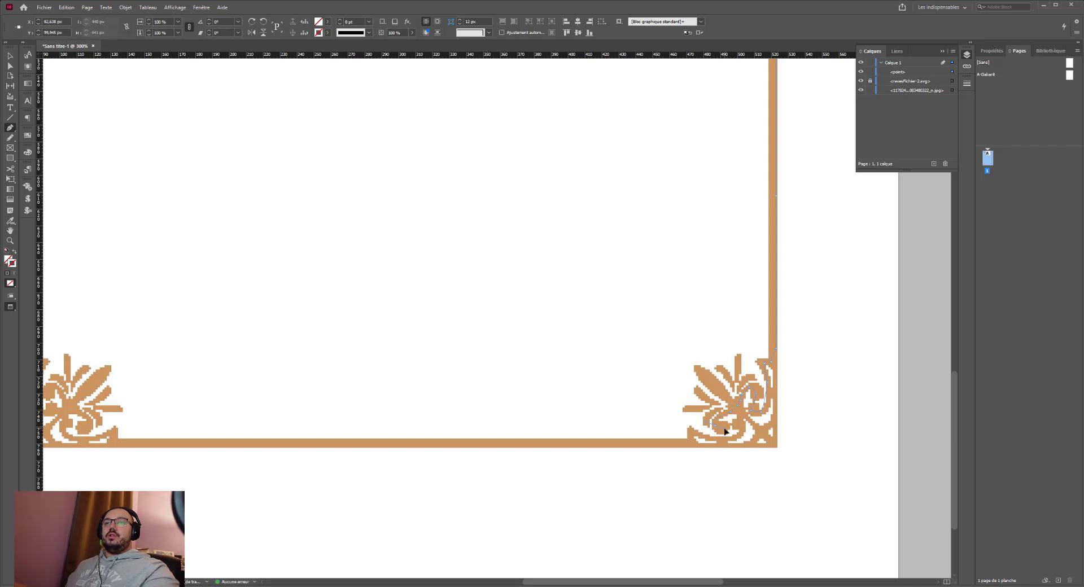
left_click(740, 435)
left_click(699, 435)
left_click(690, 435)
left_click(688, 446)
Step: Extend the path along the bottom border and through the lower-left corner ornament to the left border
left_click_drag(600, 438, 729, 433)
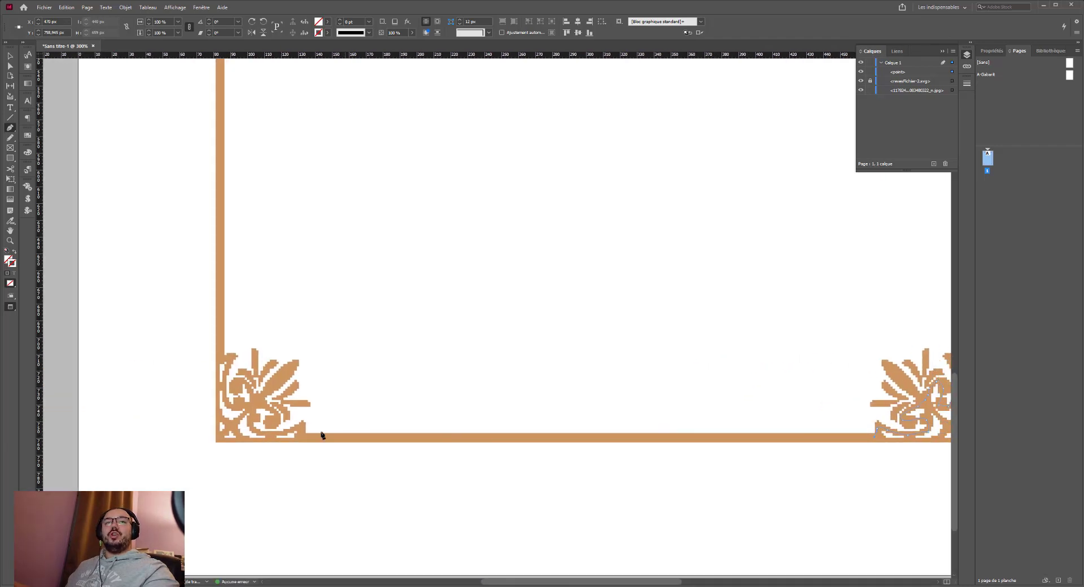
left_click(301, 439)
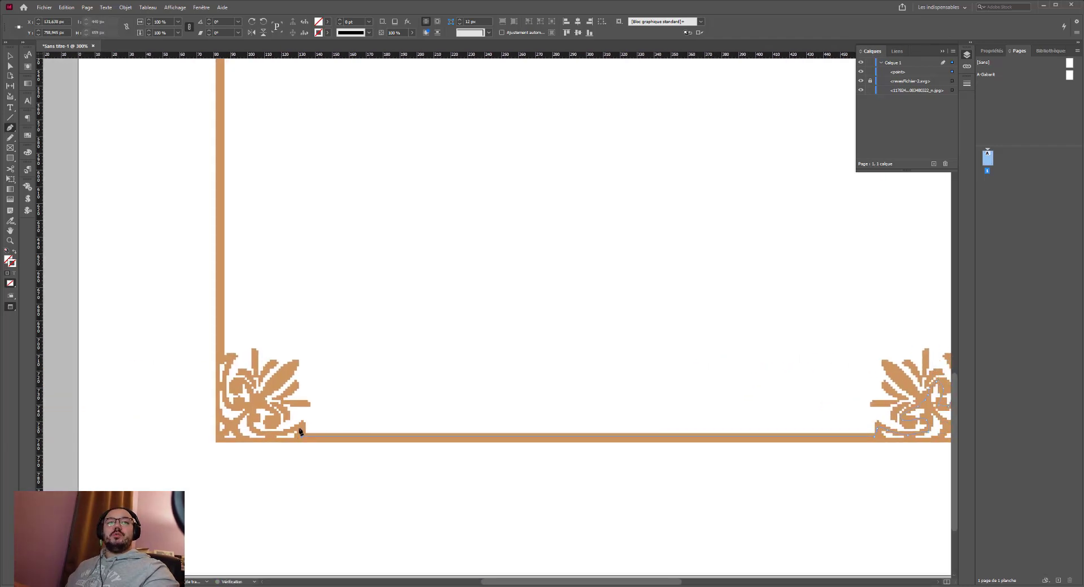
left_click(294, 436)
left_click(253, 428)
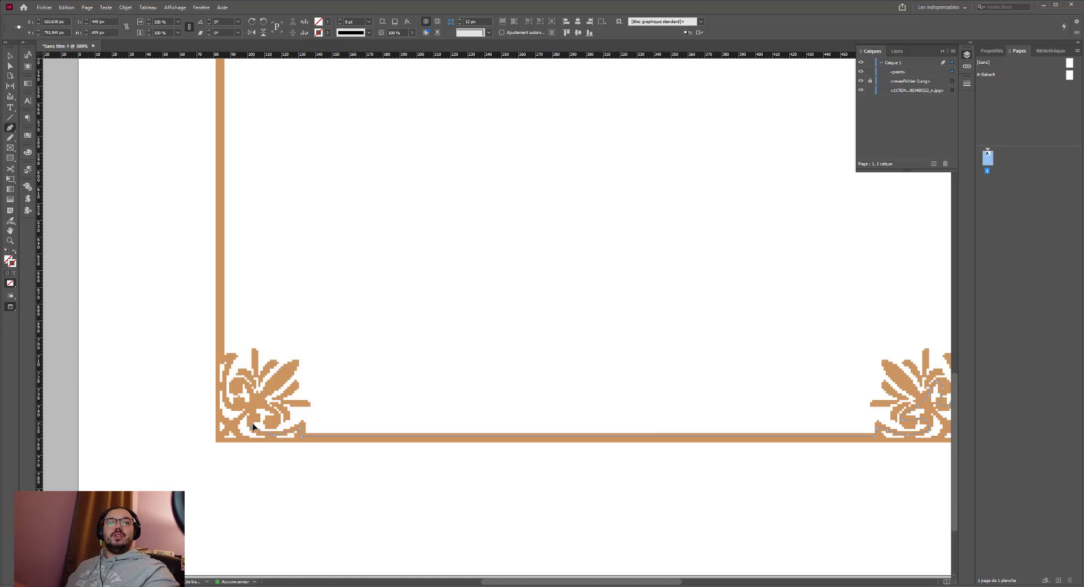
left_click(254, 408)
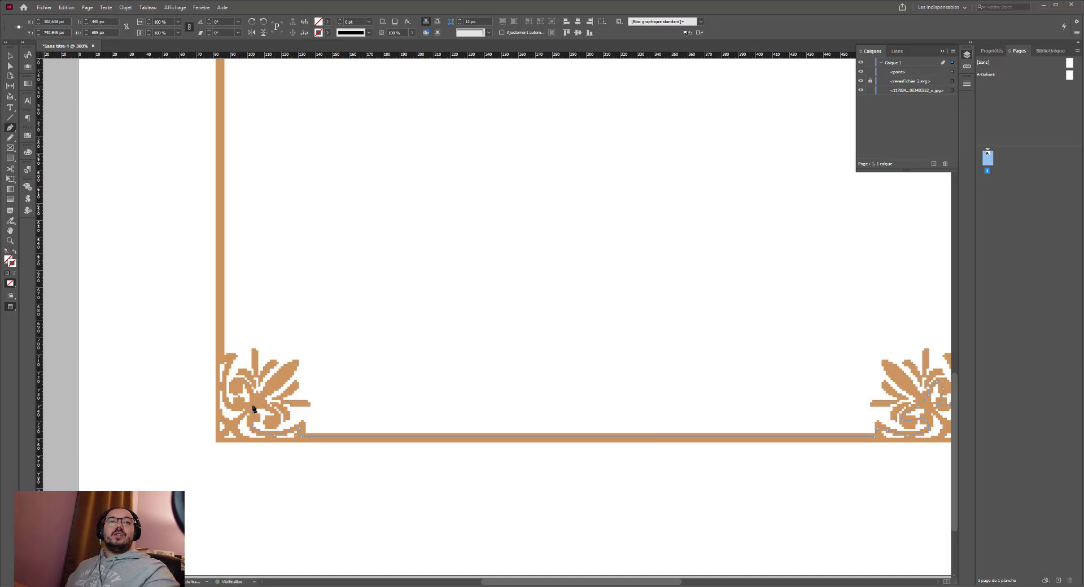
left_click(230, 407)
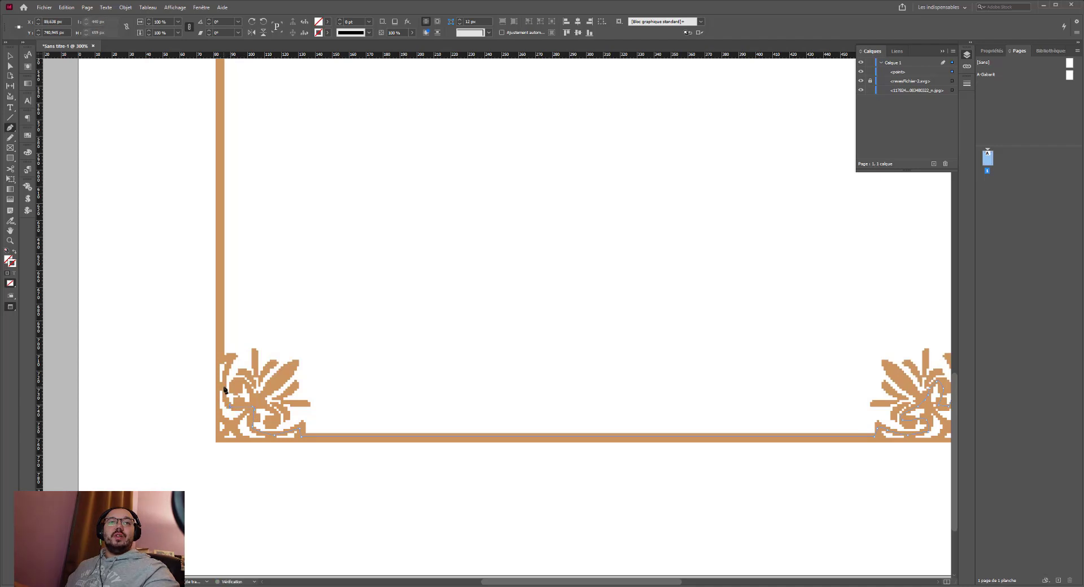
left_click(226, 384)
left_click(231, 360)
left_click(220, 357)
Step: Run the path up the left border, close it at its starting point, and fit the page in the window
left_click_drag(386, 399, 459, 444)
left_click_drag(394, 342, 561, 476)
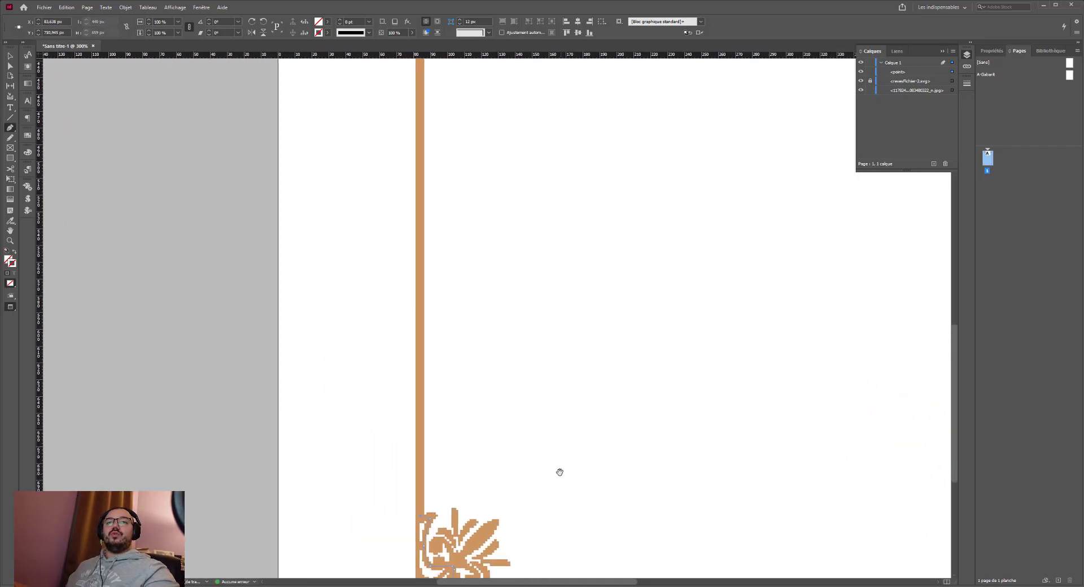
left_click_drag(447, 402, 500, 444)
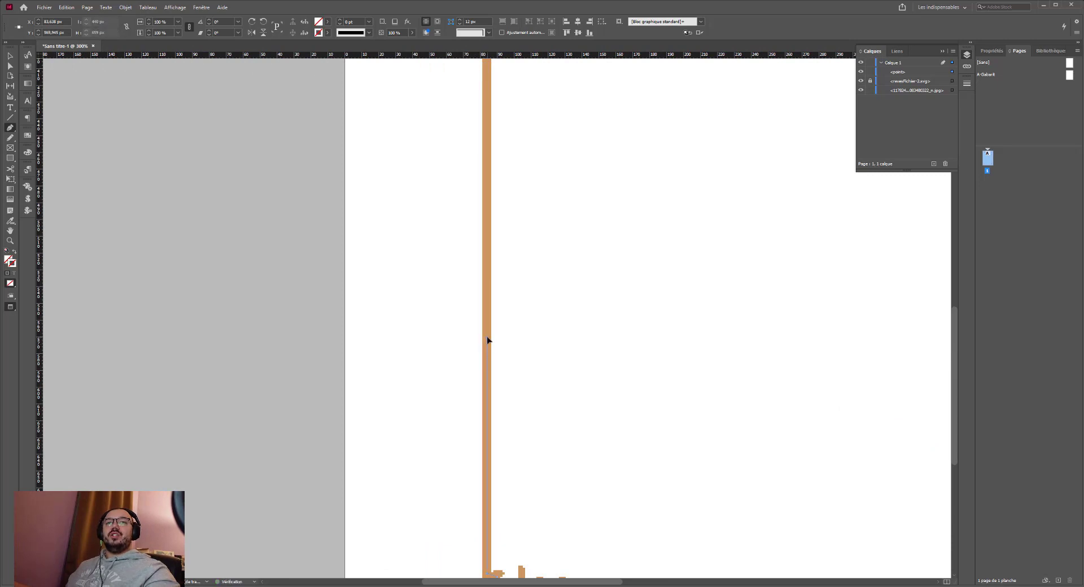
left_click_drag(506, 345, 515, 353)
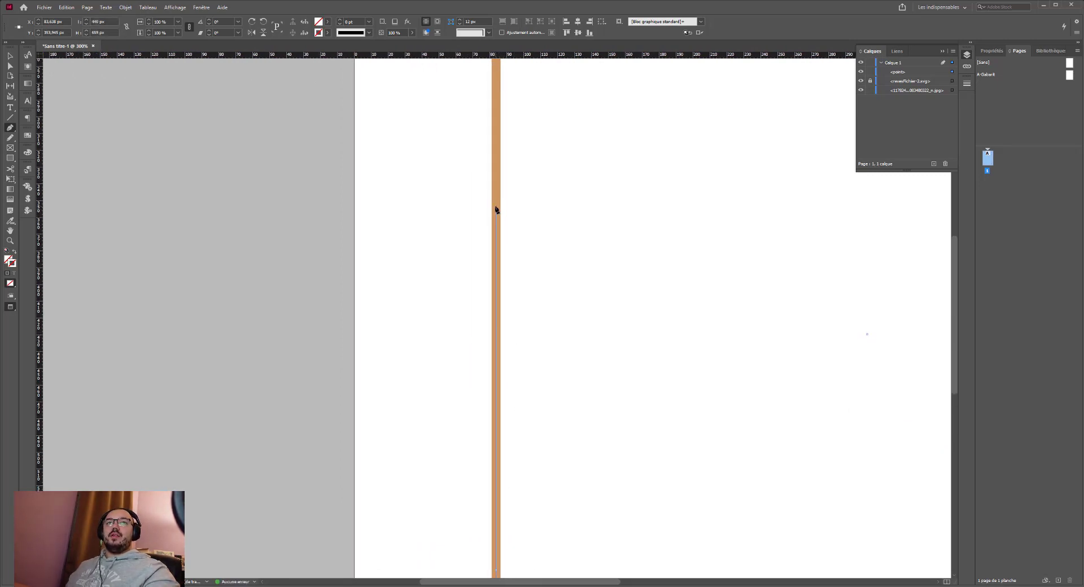
left_click_drag(501, 235, 519, 458)
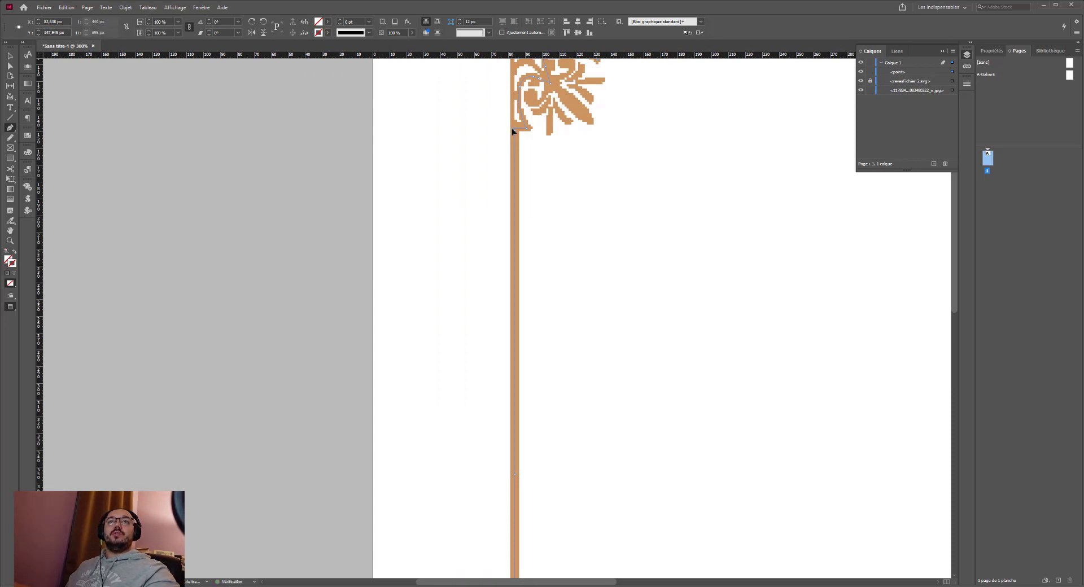
key("ctrl+0")
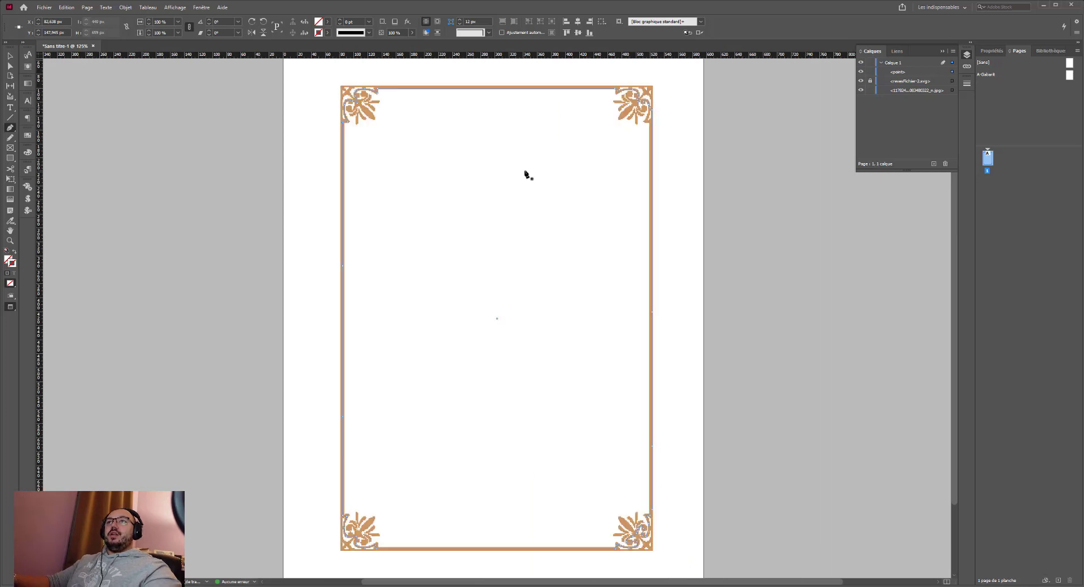
Step: Leave preview mode, select the parchment image beside the page, and remove it from the pasteboard
left_click(8, 55)
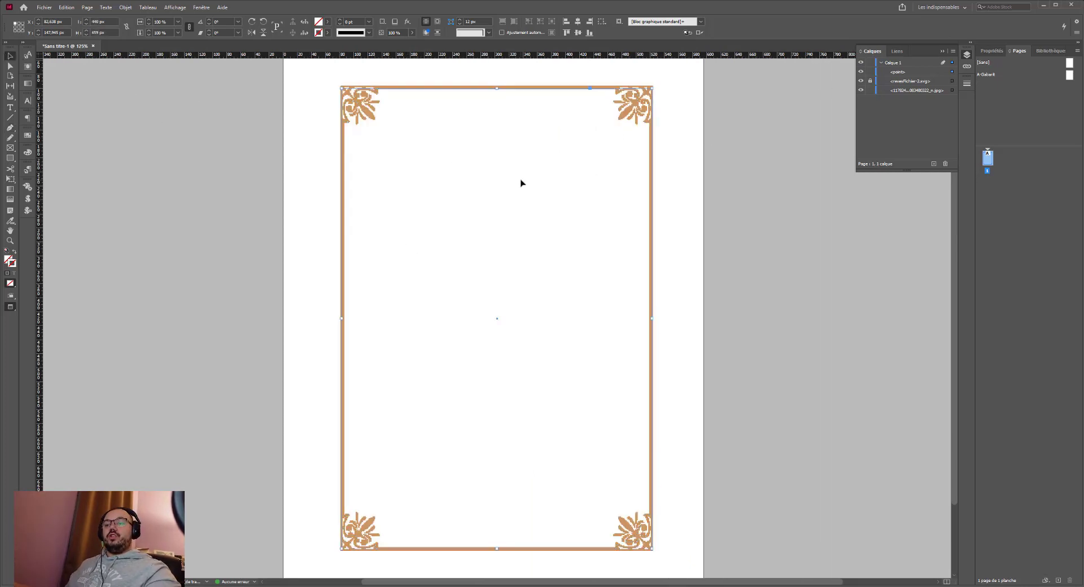
key("w")
left_click(813, 271)
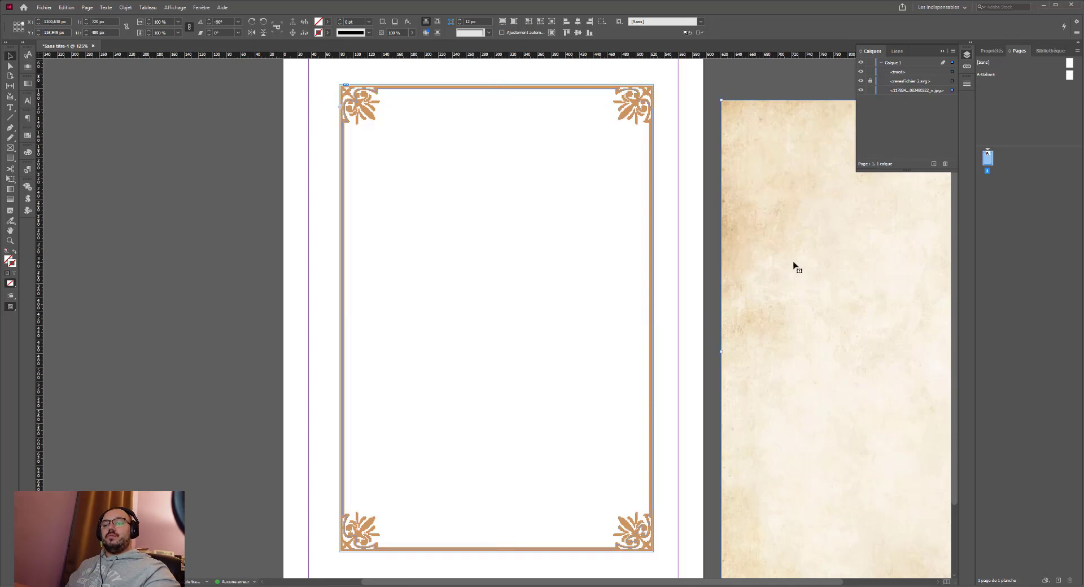
key("Delete")
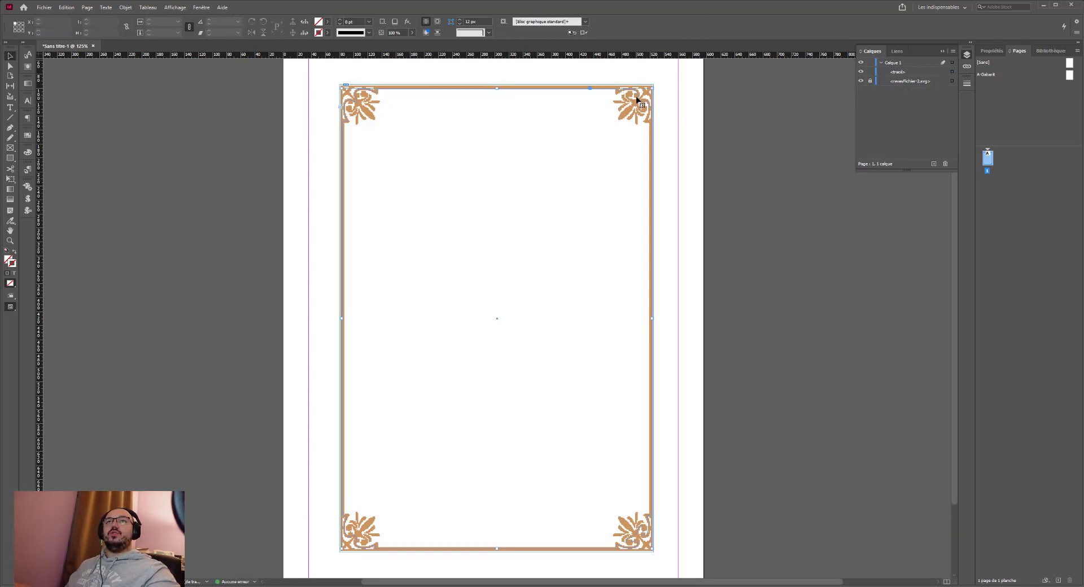
Step: Paste the parchment image into the traced path and move it below the ornate frame in the layer stack
left_click(637, 100)
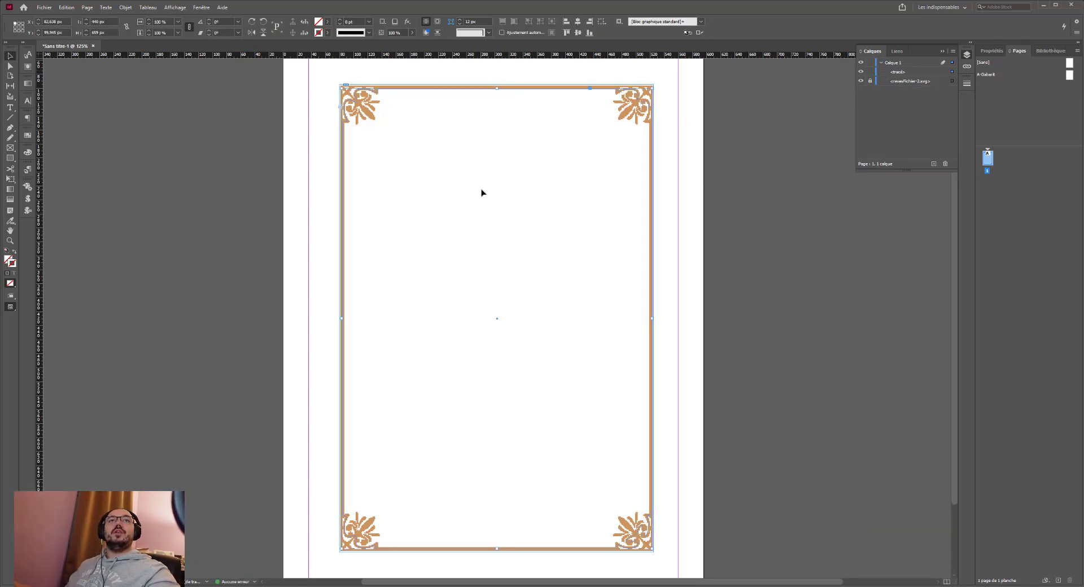
right_click(486, 164)
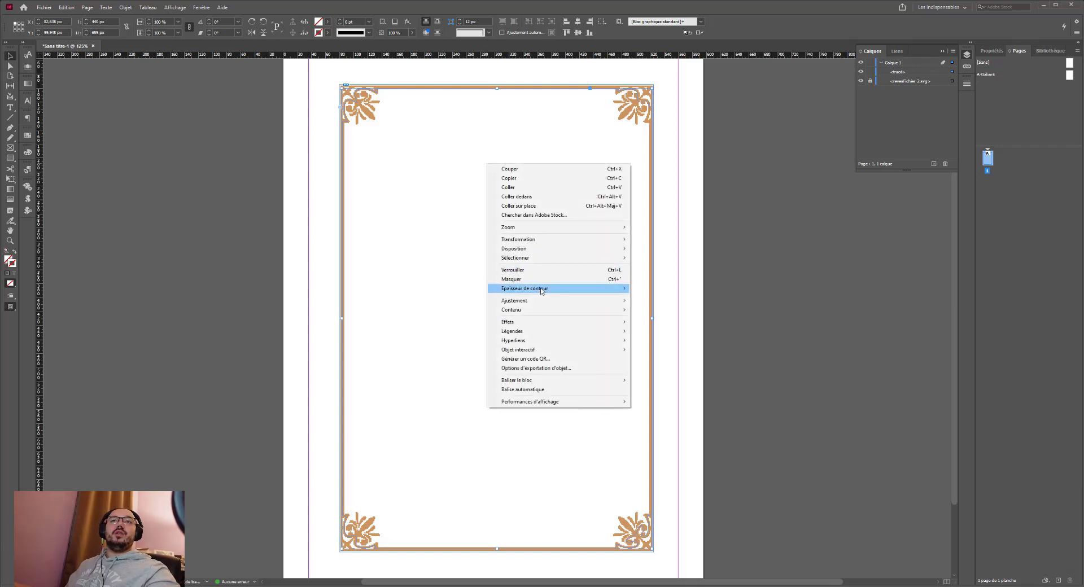
left_click(524, 196)
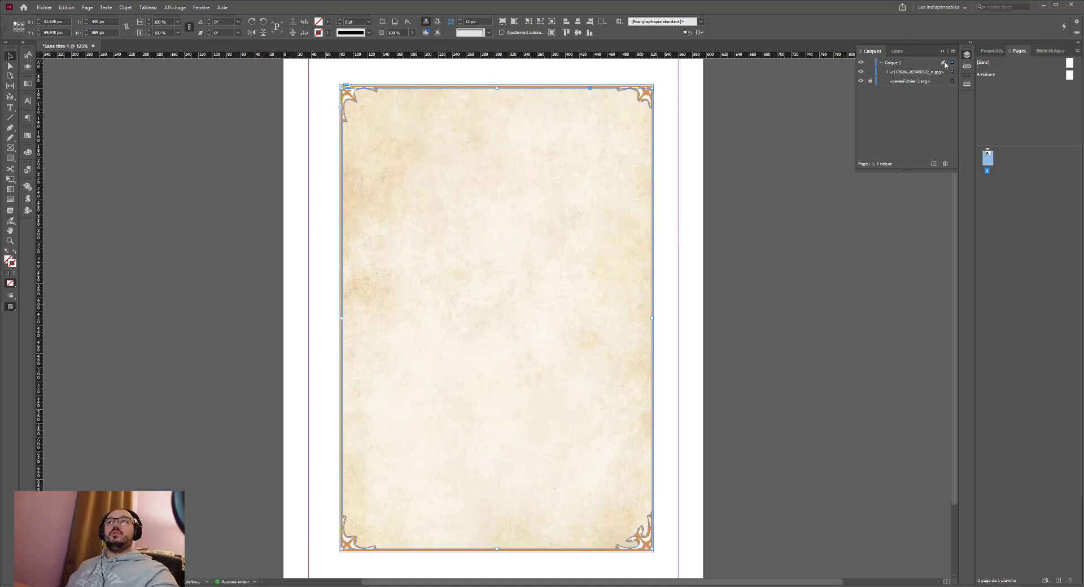
left_click(910, 73)
left_click_drag(914, 88, 914, 88)
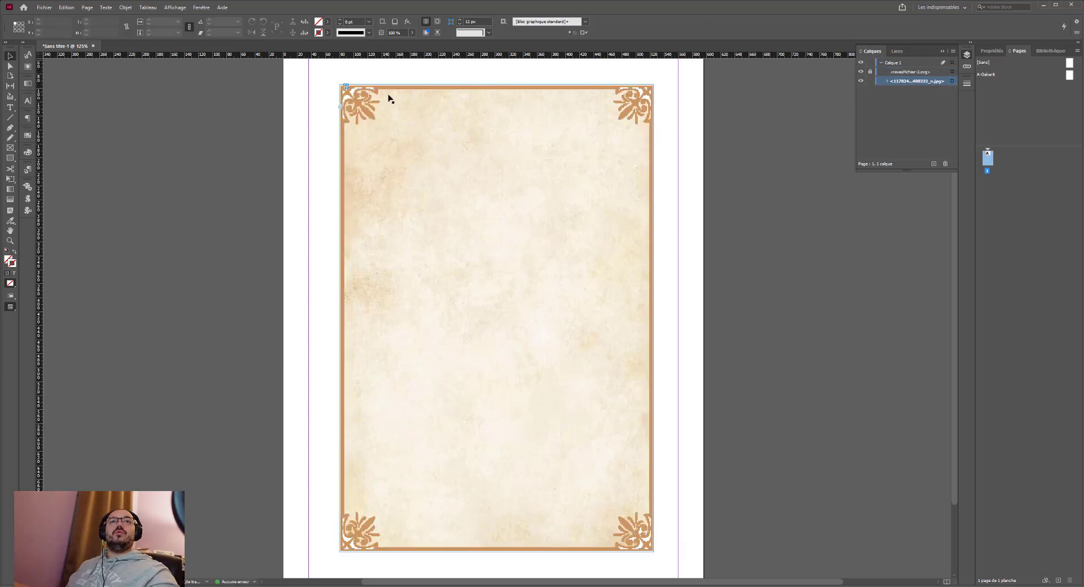
Step: Select the parchment's path with the Direct Selection tool and adjust an anchor point inside the lower-right corner ornament
left_click_drag(588, 410, 522, 127)
scroll(590, 307, "up", 5)
left_click_drag(632, 356, 622, 338)
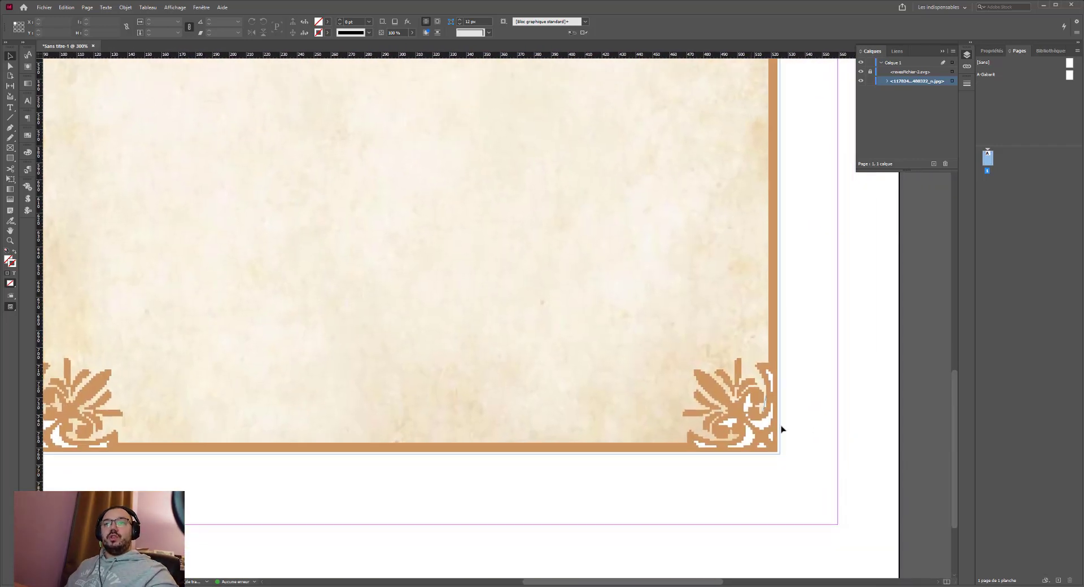
left_click(765, 405)
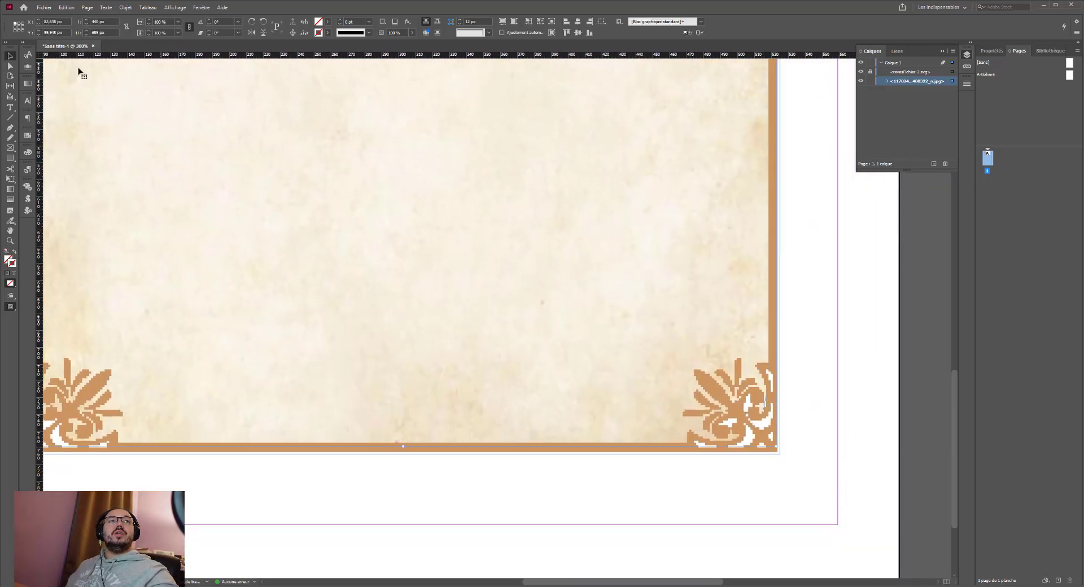
left_click(9, 67)
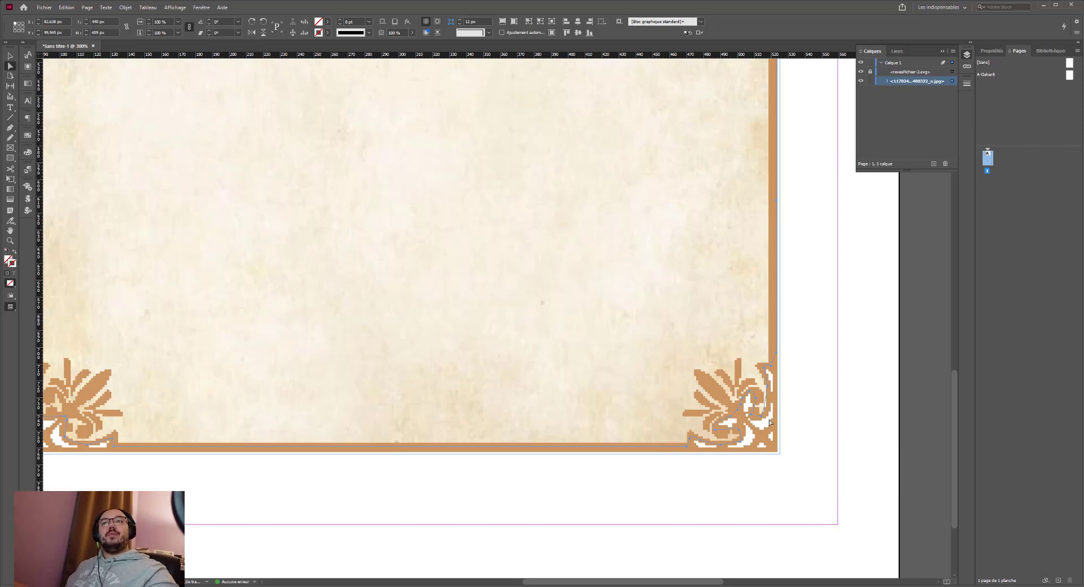
left_click(769, 391)
left_click_drag(763, 417, 769, 419)
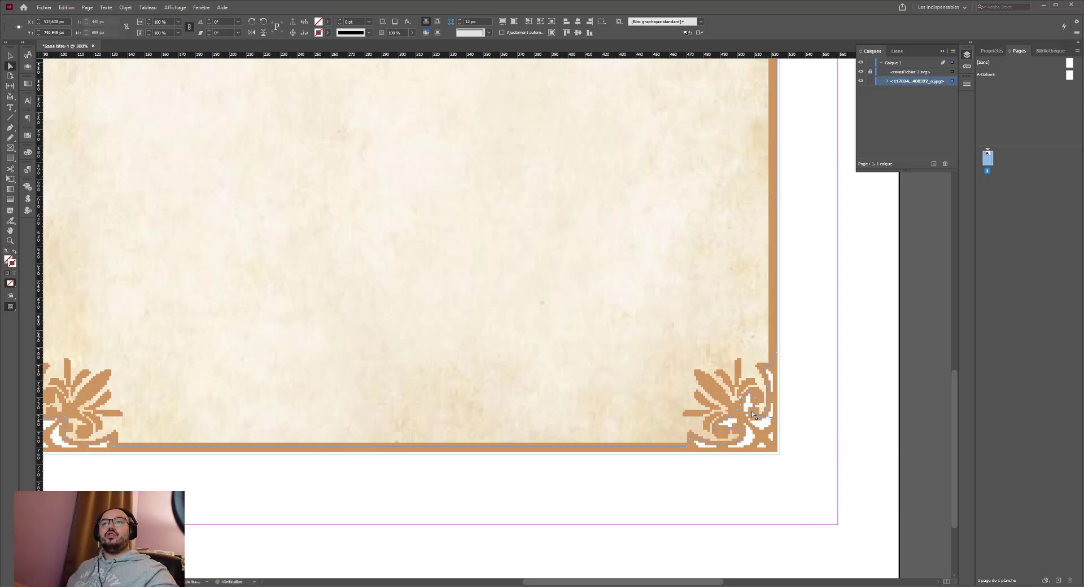
Step: Deselect the path and examine how the parchment fits the upper corner ornaments and the frame across the whole page
scroll(621, 407, "left", 10)
scroll(565, 395, "up", 1)
left_click(294, 347)
scroll(378, 469, "up", 15)
left_click_drag(406, 471, 408, 499)
left_click_drag(388, 298, 535, 354)
left_click_drag(501, 281, 521, 281)
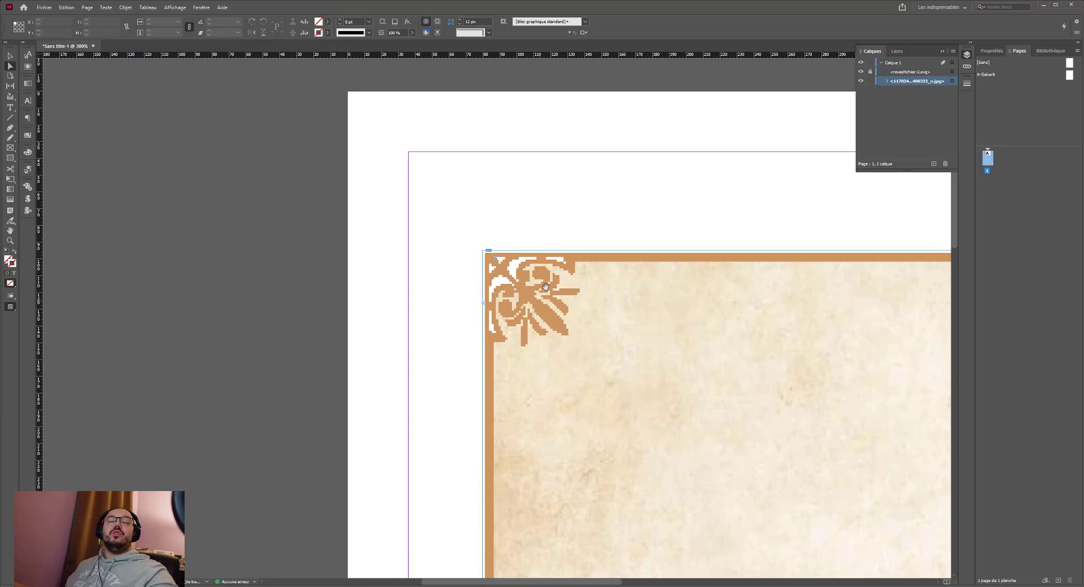
scroll(546, 293, "right", 10)
scroll(546, 293, "down", 1)
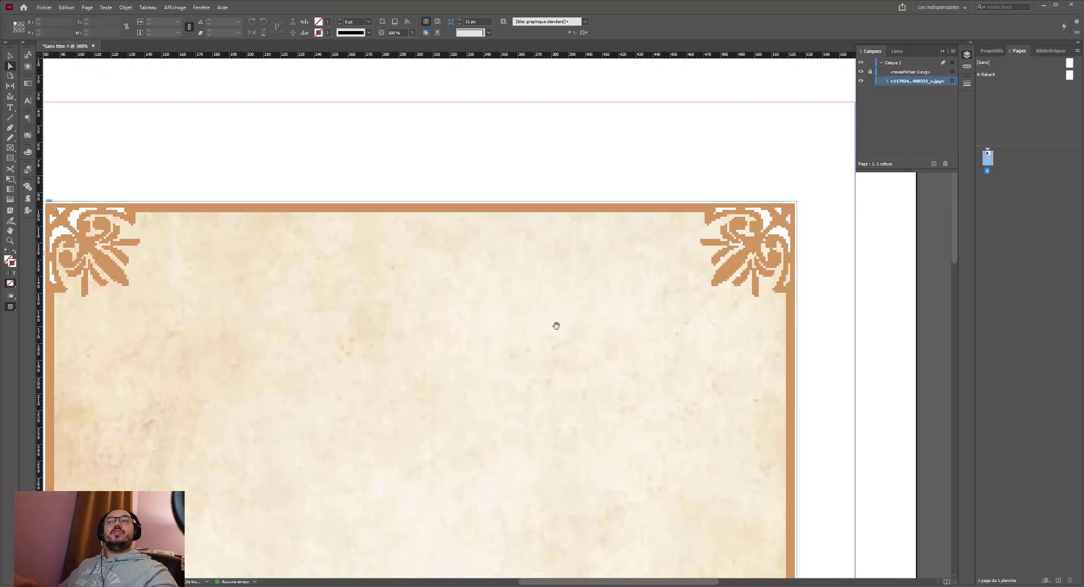
key("ctrl+minus")
key("ctrl+minus")
key("ctrl+minus")
key("ctrl+minus")
left_click_drag(556, 326, 632, 320)
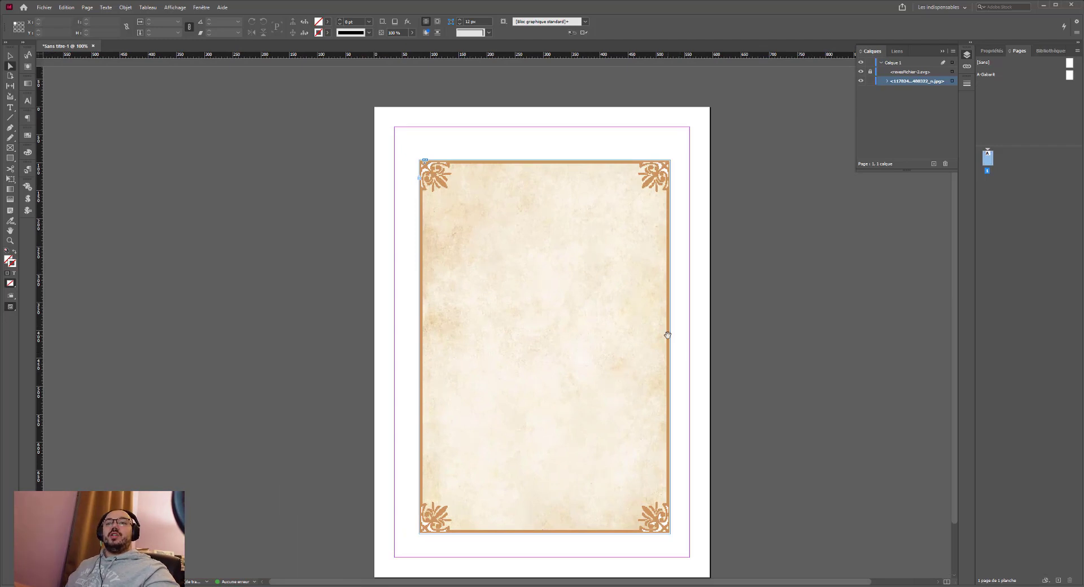